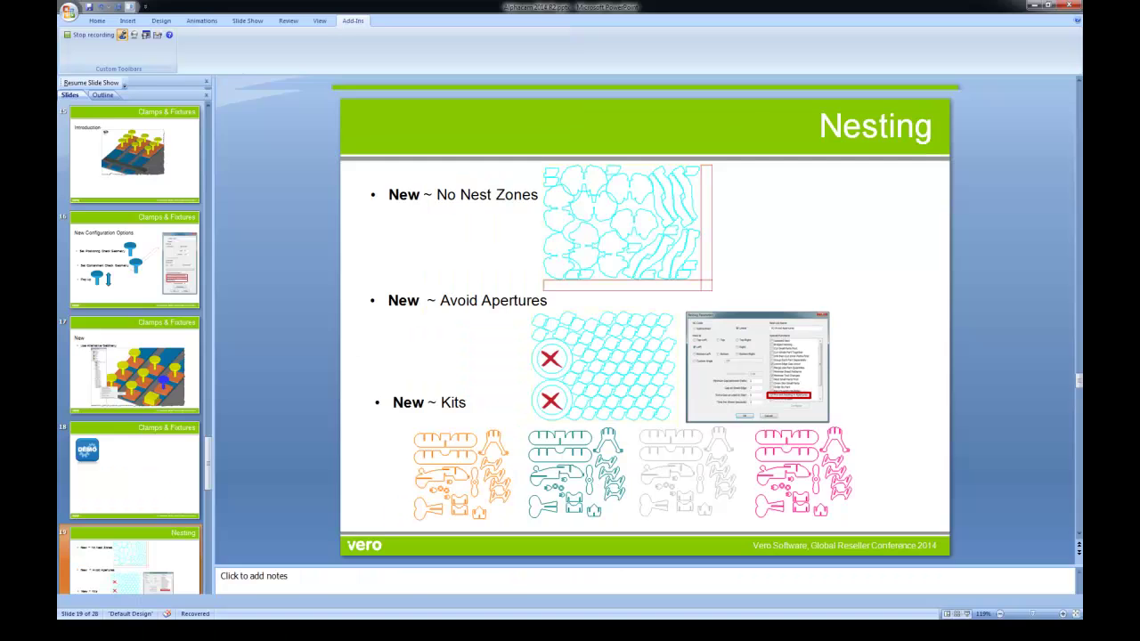
Leave the slideshow for the Alphacam sheet drawing and bring up the Nesting menu.
key(alt+Tab)
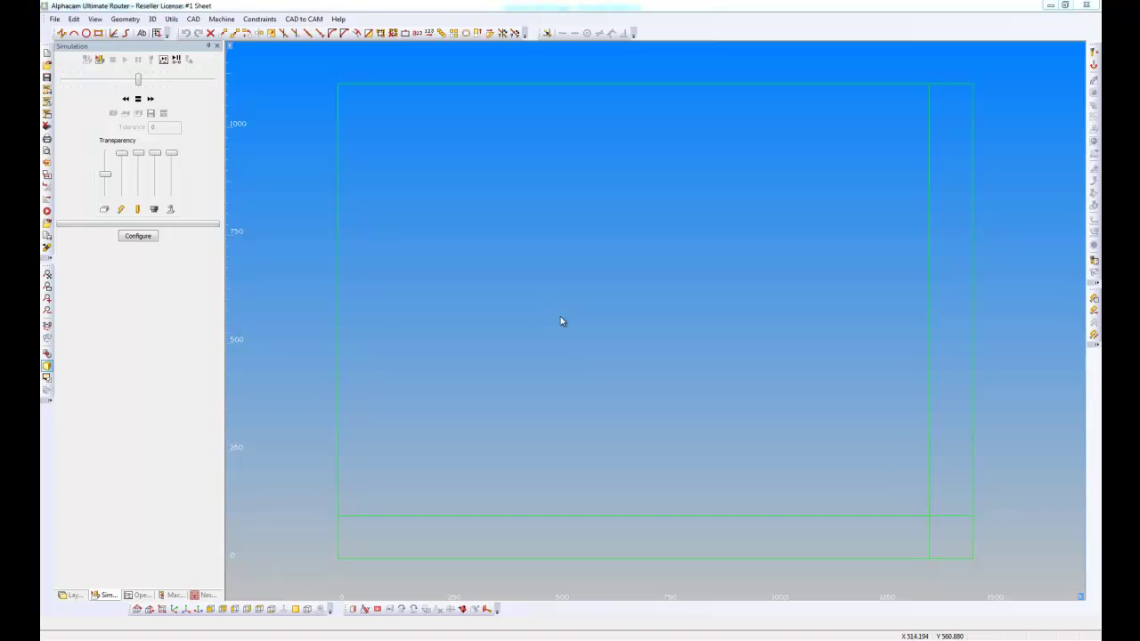
click(171, 21)
mouse_move(205, 121)
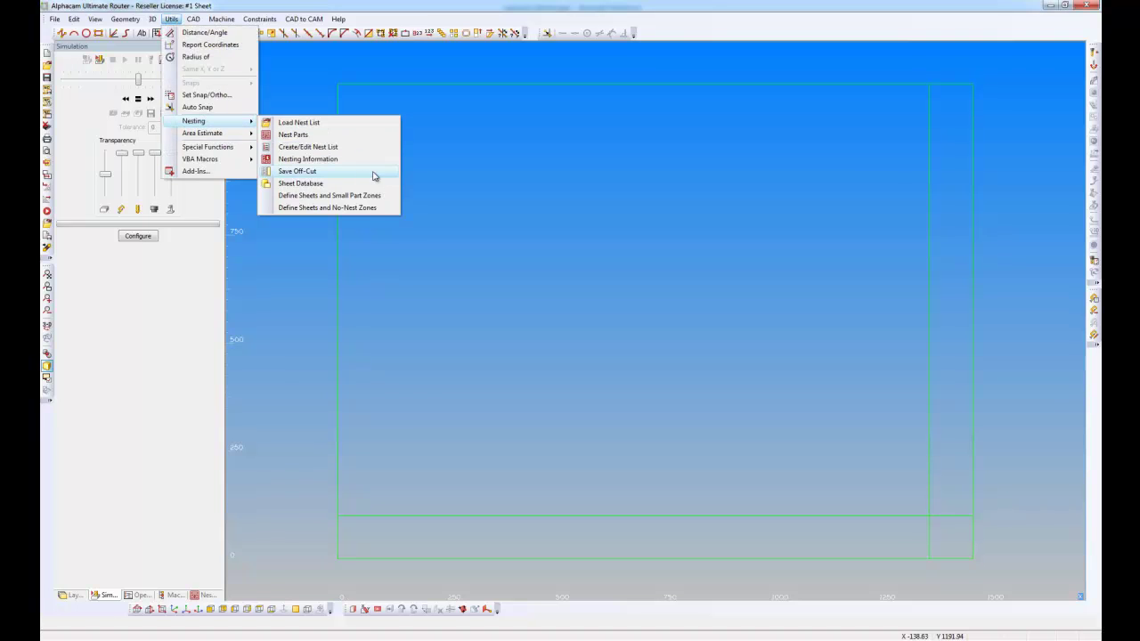
Pick the rectangle as the sheet, then its bottom and right strips as no-nest zones.
click(342, 209)
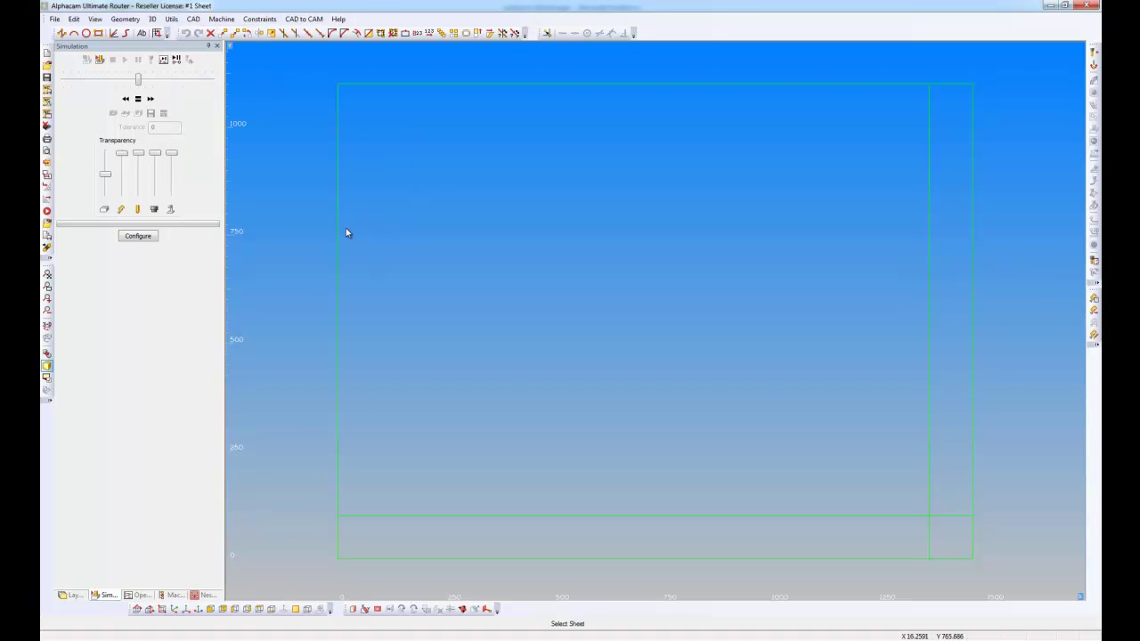
click(338, 225)
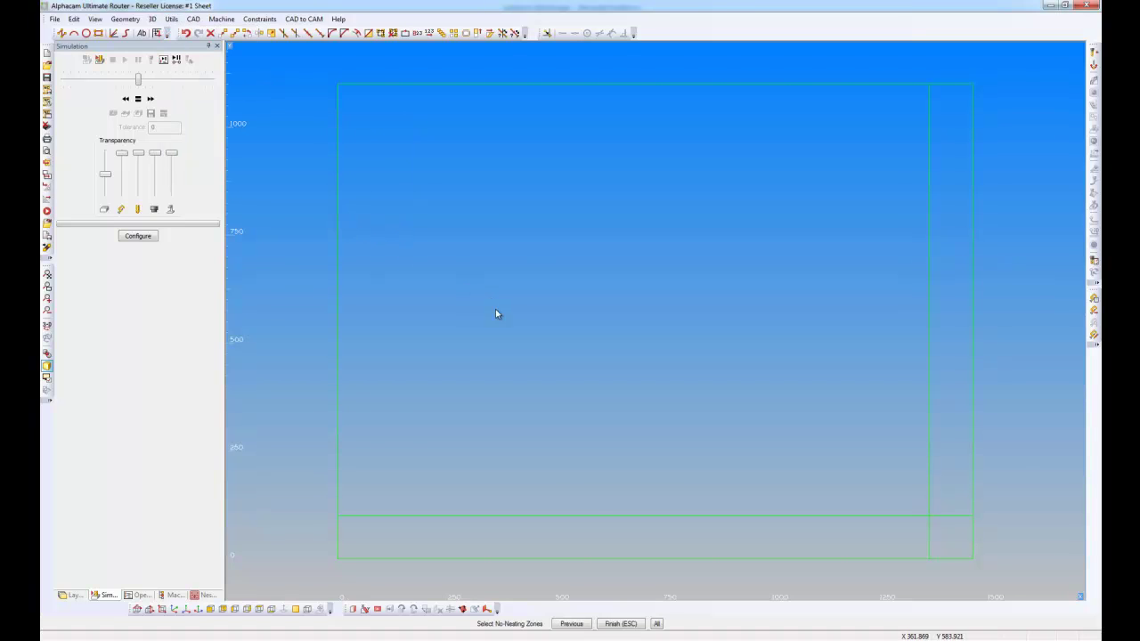
click(589, 517)
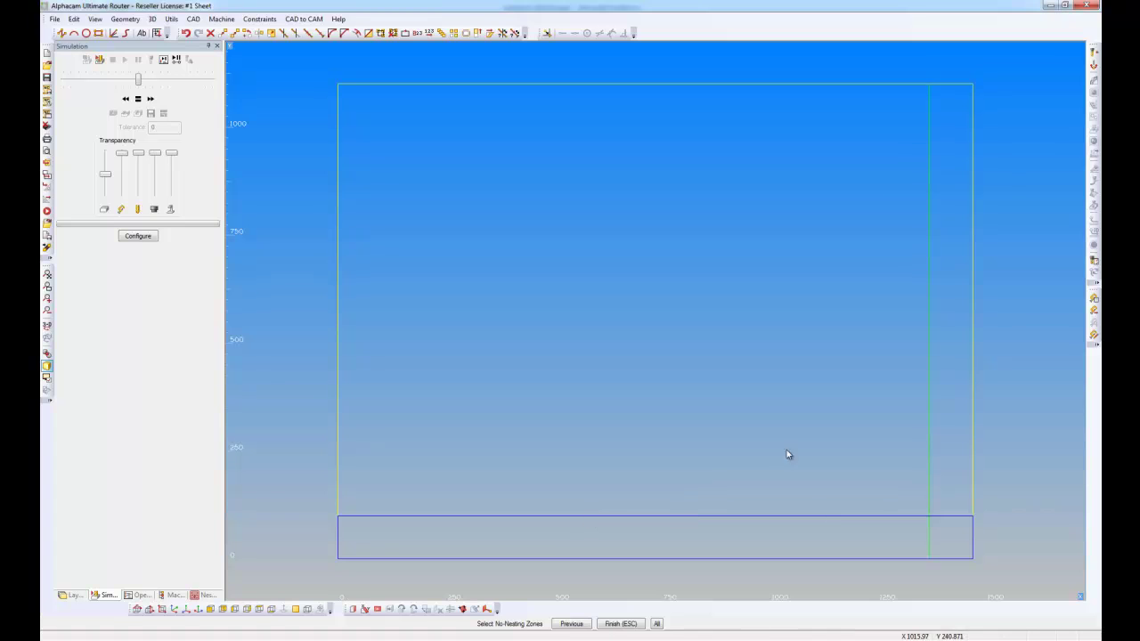
click(930, 419)
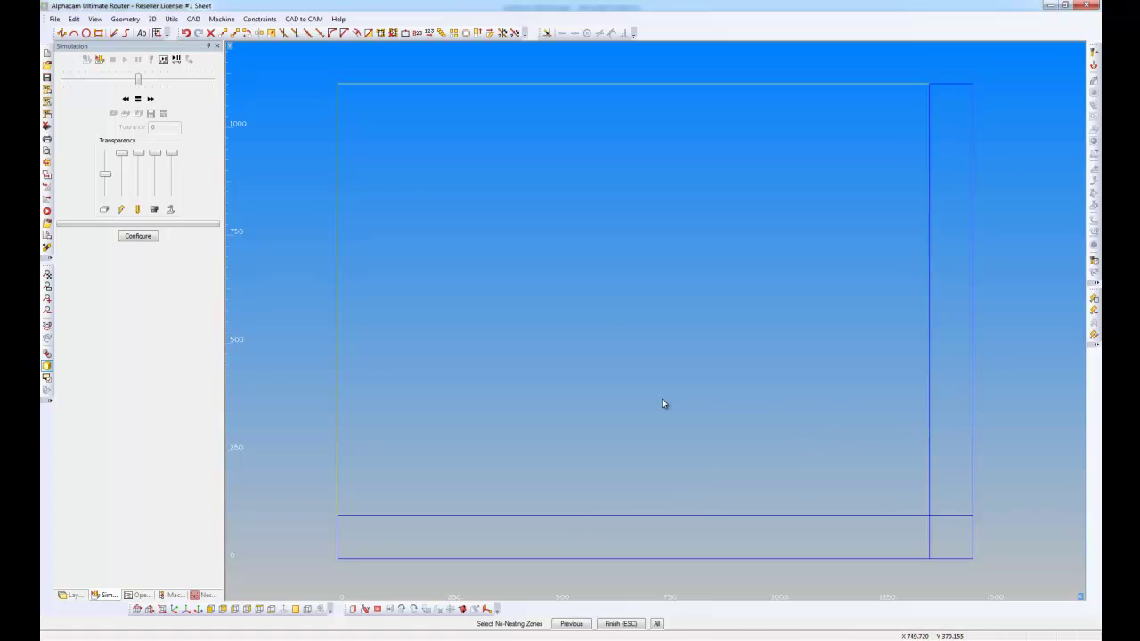
key(Escape)
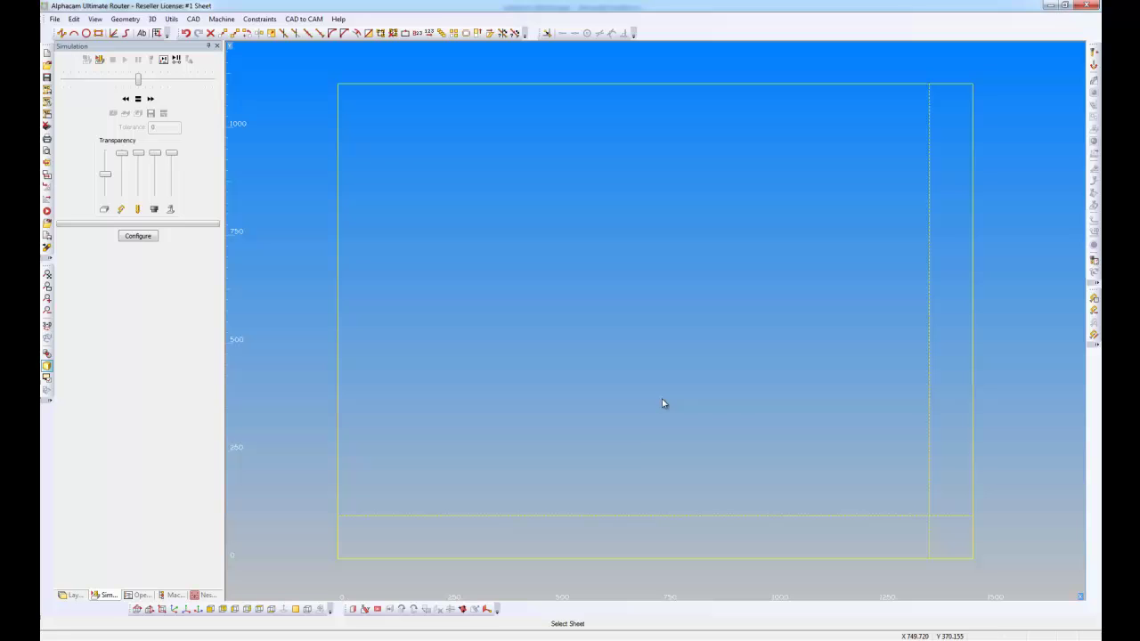
Check the defined sheet in isometric view, then return to the top view.
click(172, 611)
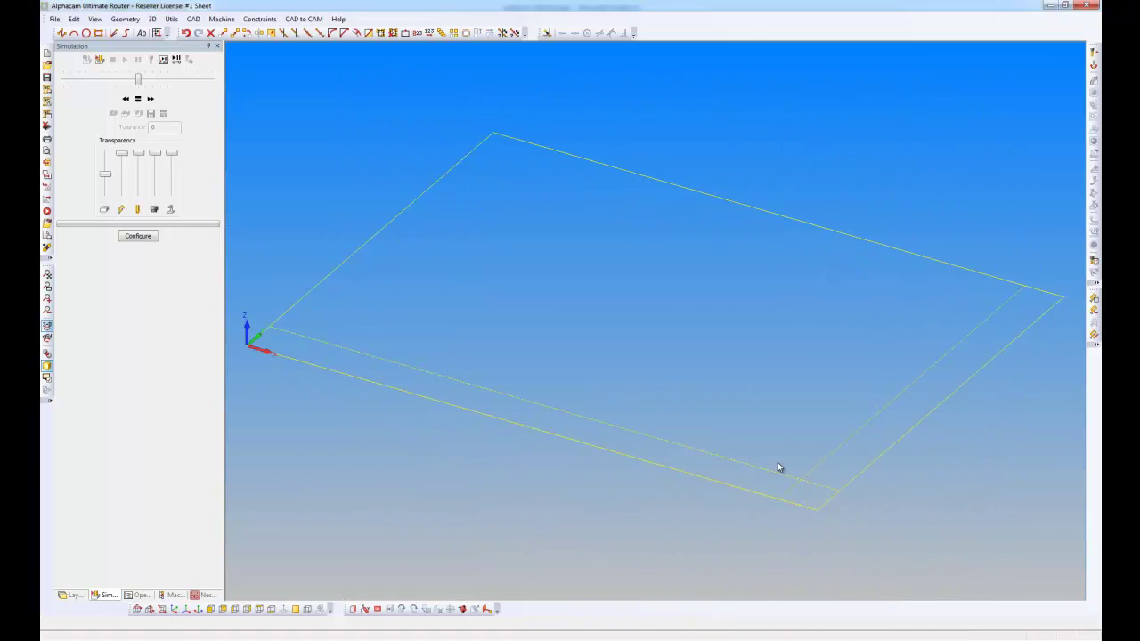
scroll(803, 487, up, 2)
scroll(807, 484, up, 2)
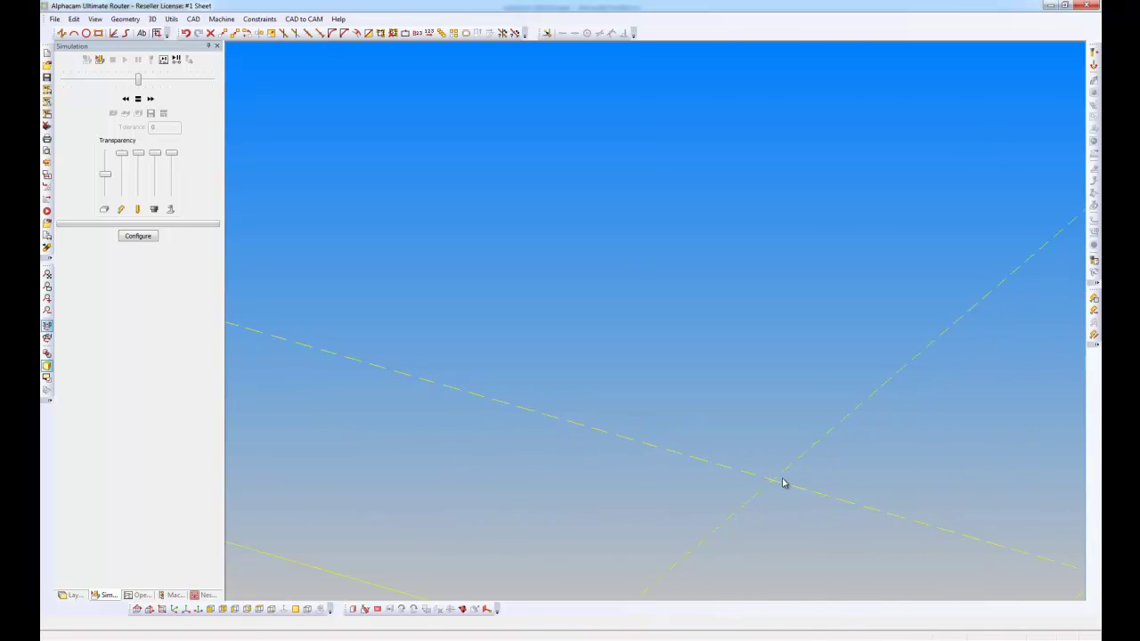
scroll(784, 483, down, 3)
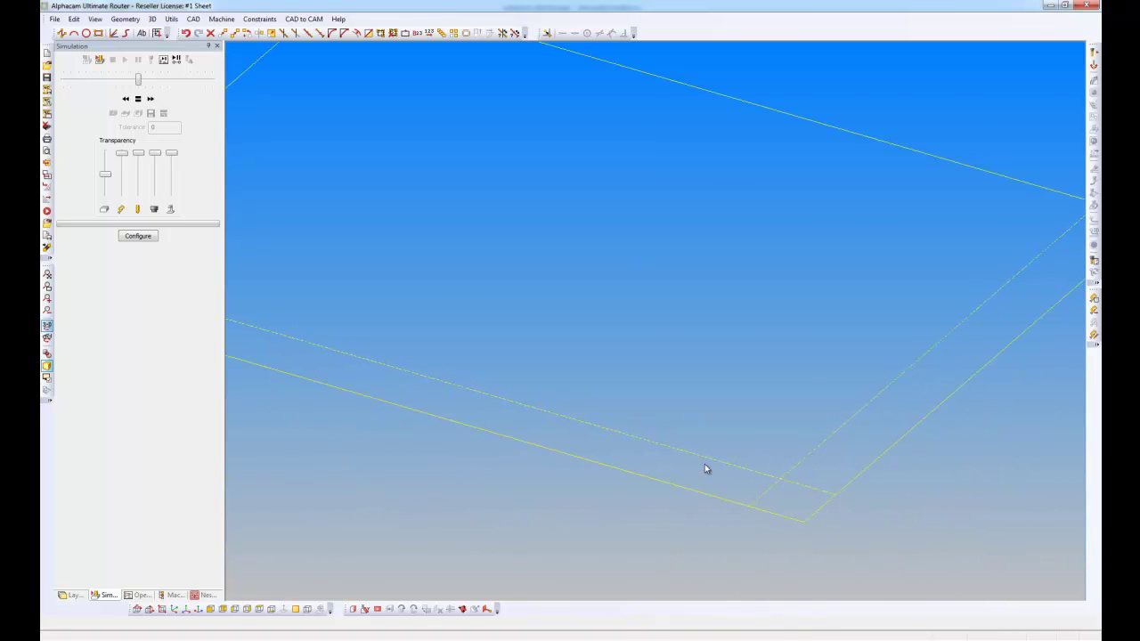
click(47, 326)
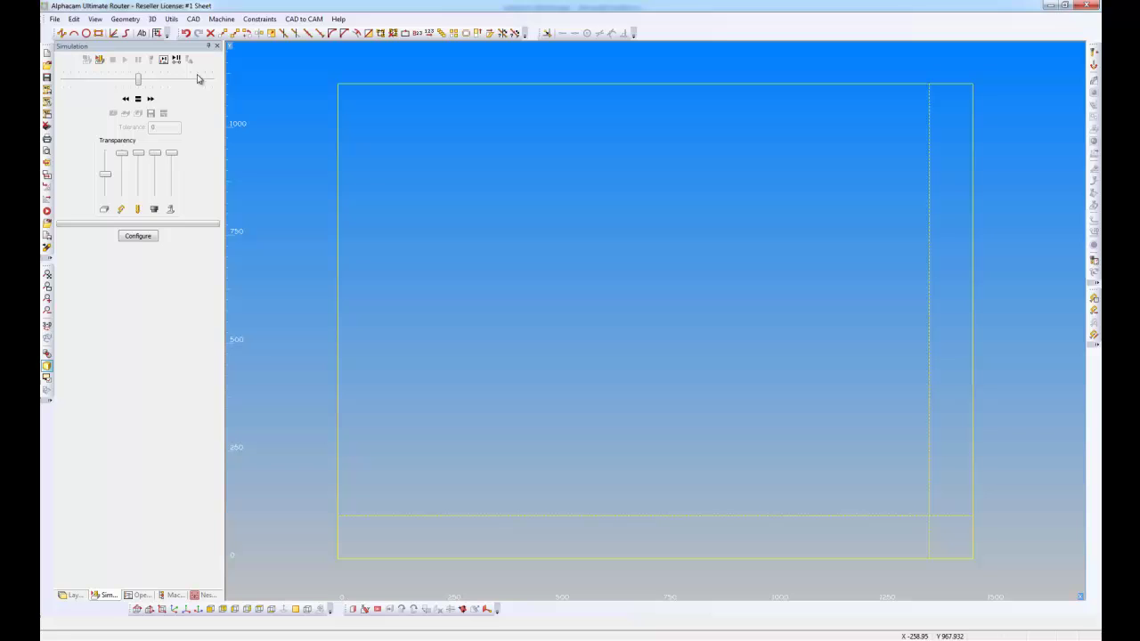
Load '#1 Nesting Zones.anl' from Alphacam 2014 R2\Parts\#4 Nesting into Nest Parts.
click(172, 22)
mouse_move(194, 121)
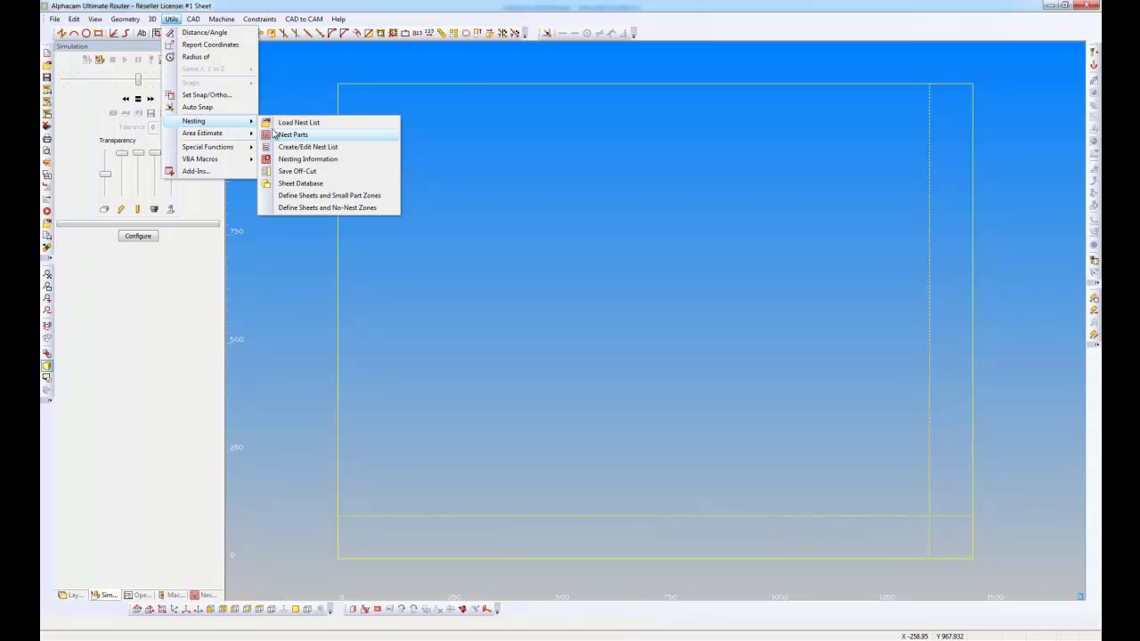
click(298, 122)
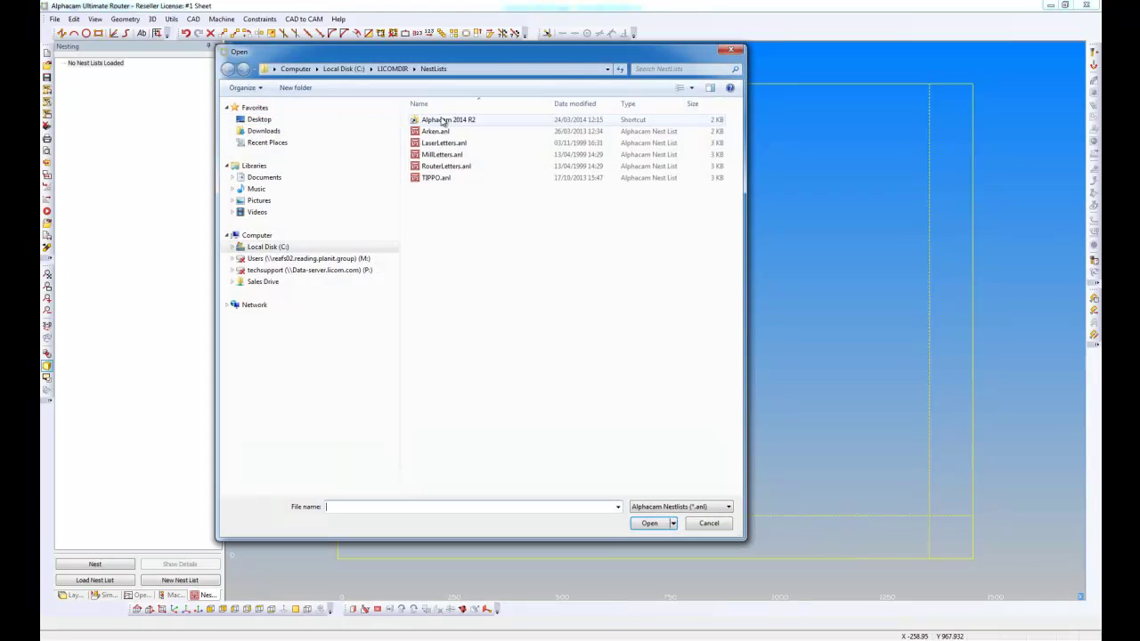
double_click(436, 120)
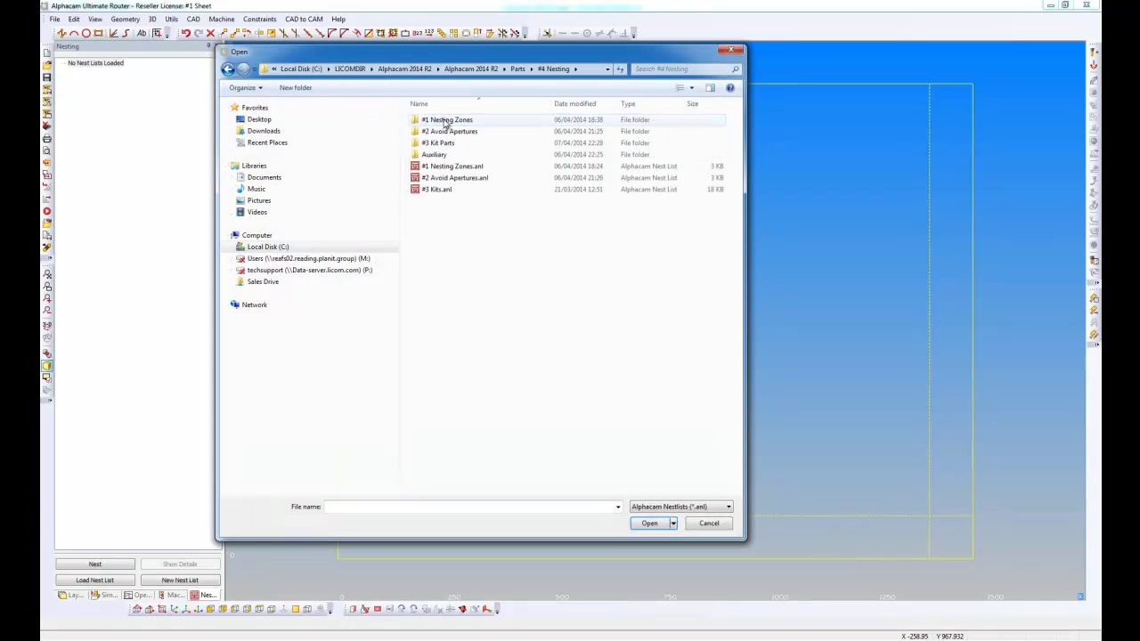
click(467, 167)
click(649, 523)
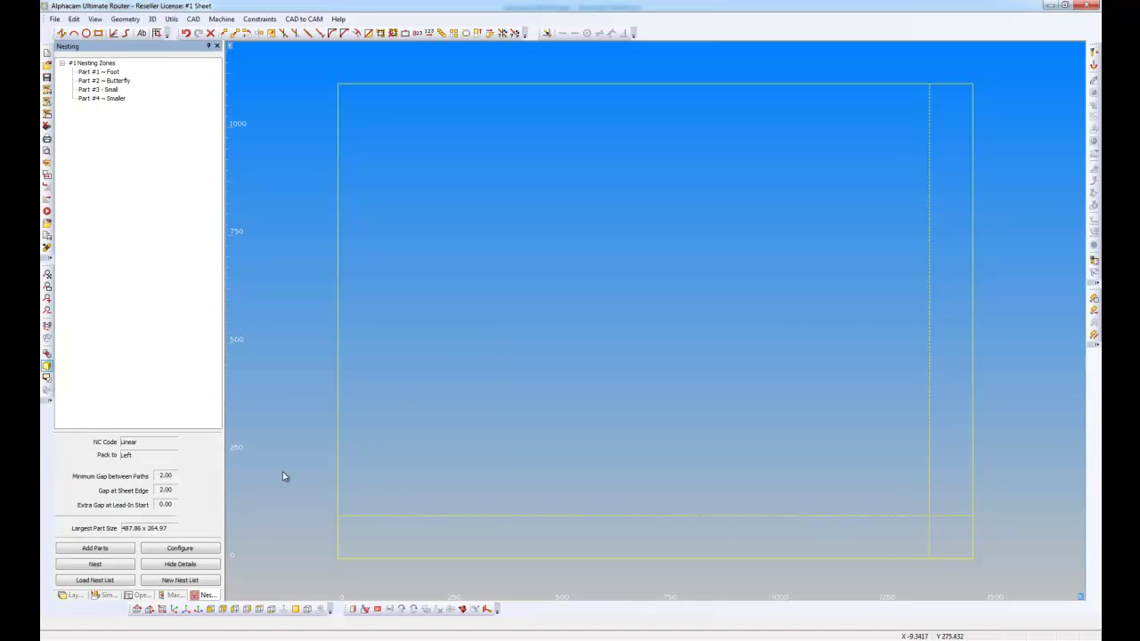
True-shape nest the list onto the picked sheet with sheet thickness 10.
click(105, 563)
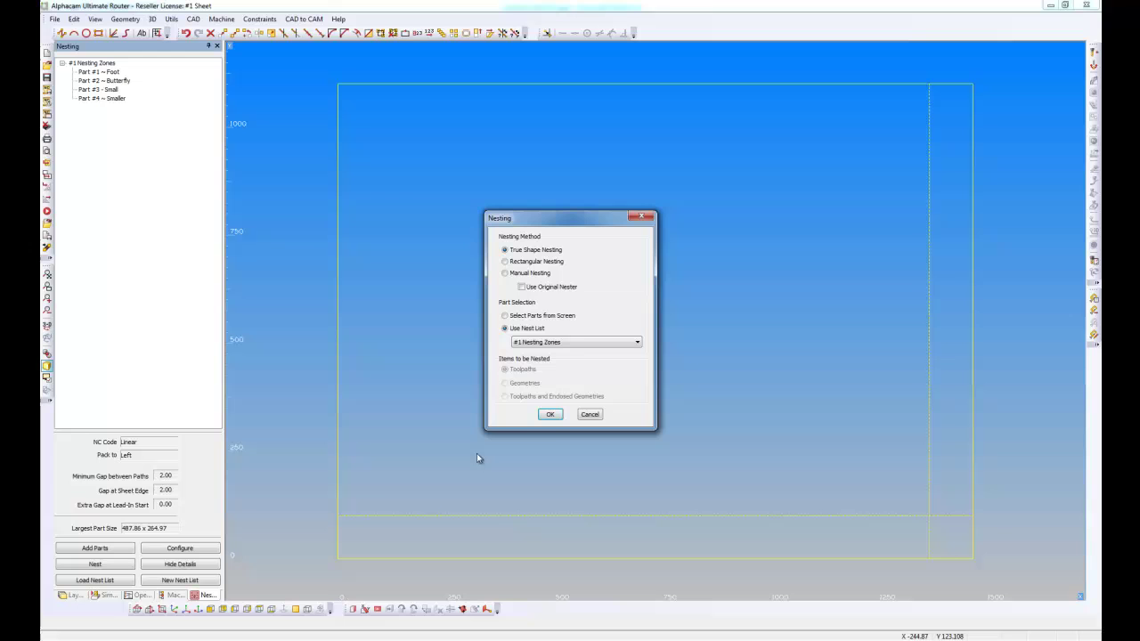
click(550, 415)
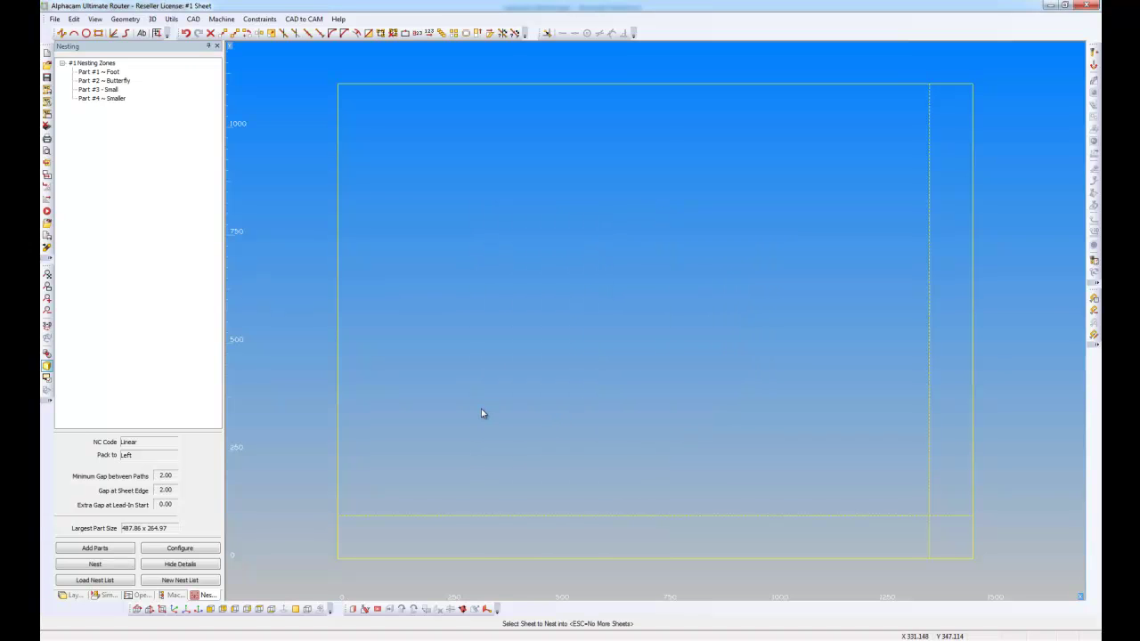
click(338, 361)
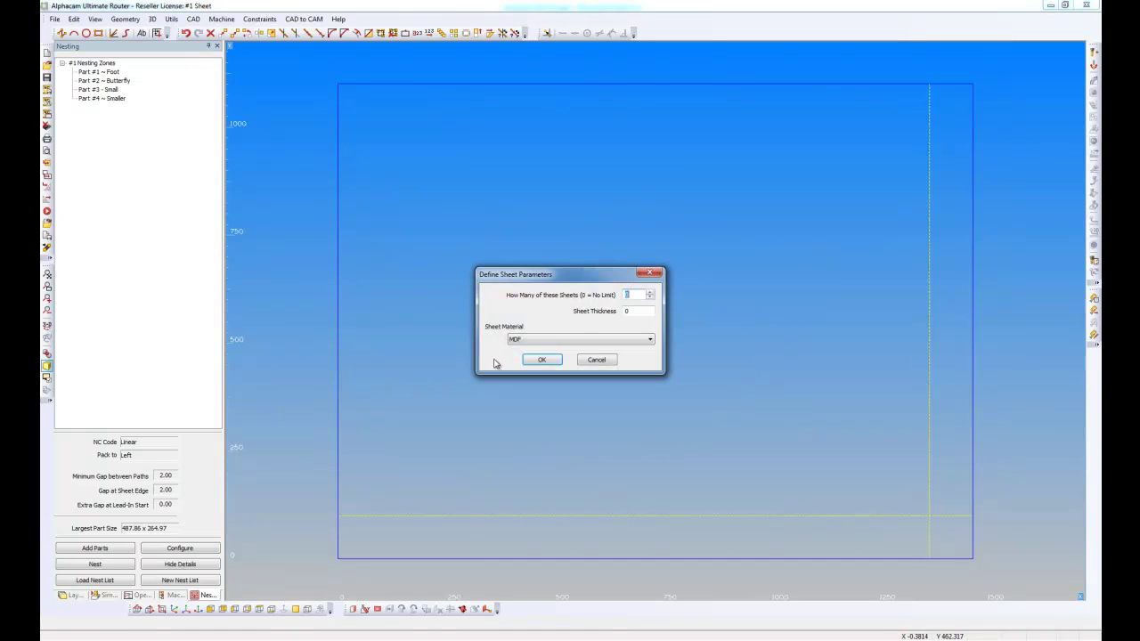
double_click(635, 310)
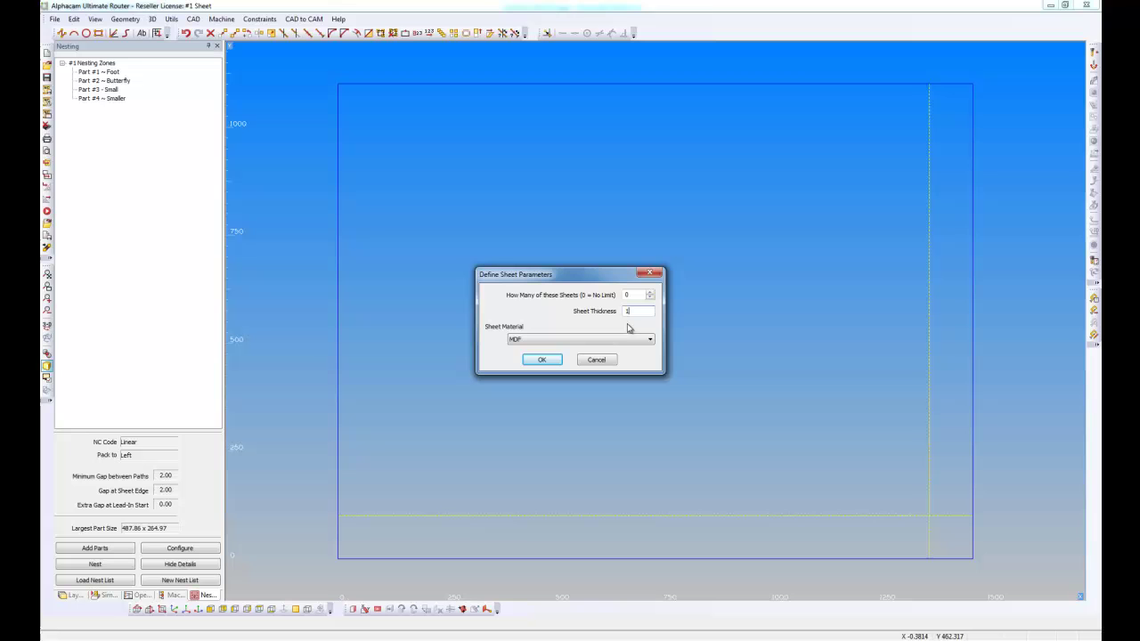
text(10)
click(537, 359)
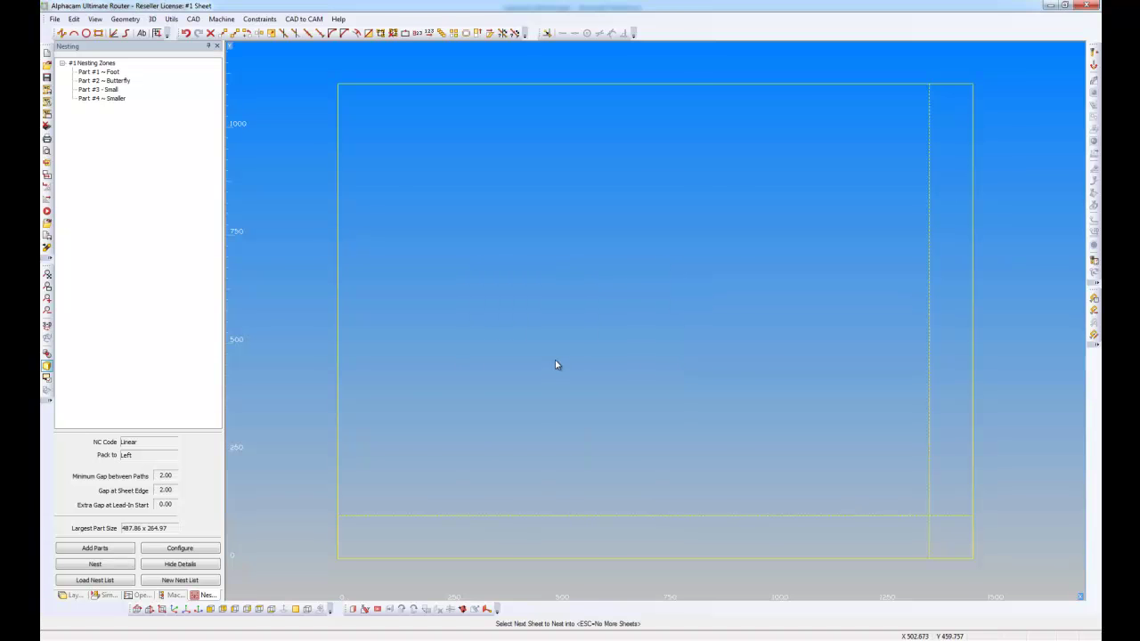
key(Escape)
click(541, 435)
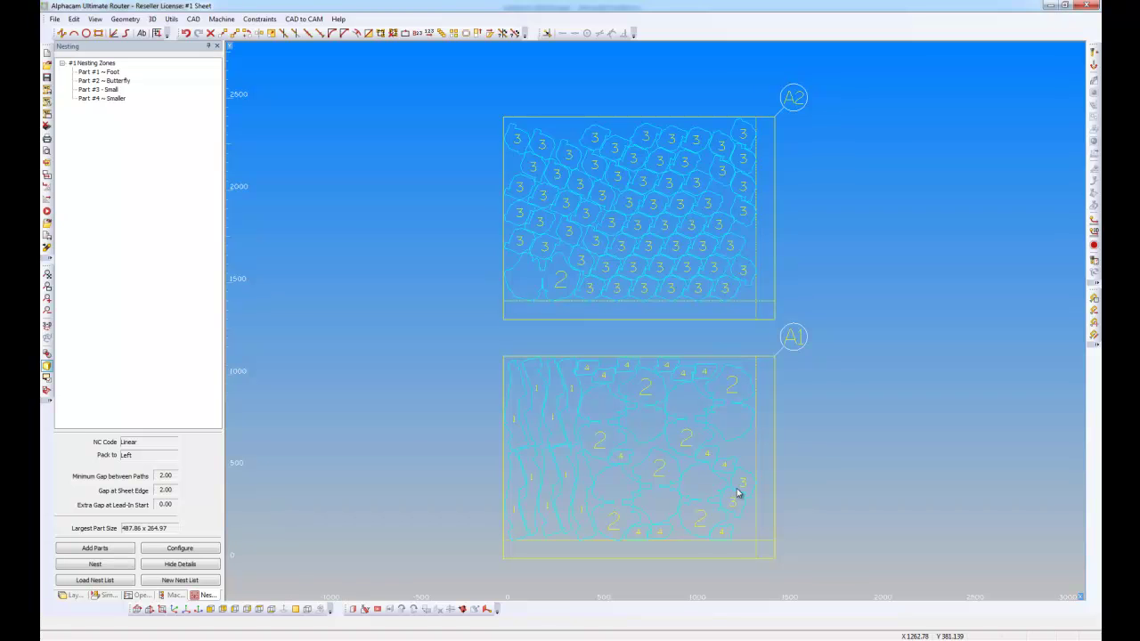
Zoom around nested sheets A1 and A2, then switch to the #2 Sheet granite drawing.
scroll(747, 513, up, 5)
scroll(746, 532, down, 4)
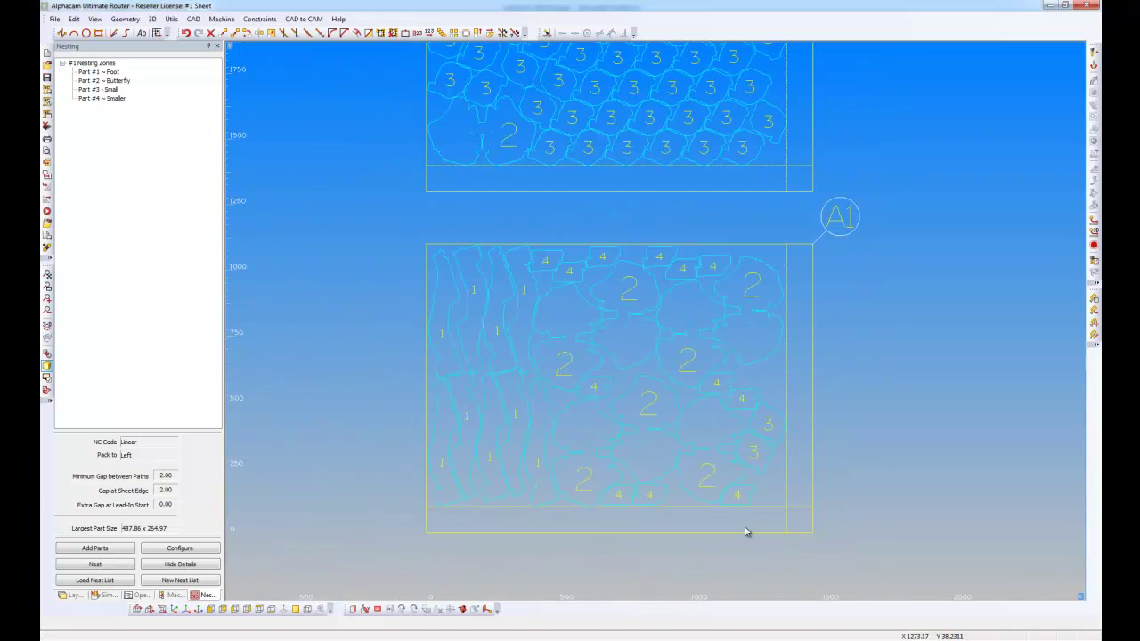
scroll(590, 463, up, 2)
scroll(590, 463, up, 2)
scroll(590, 465, down, 5)
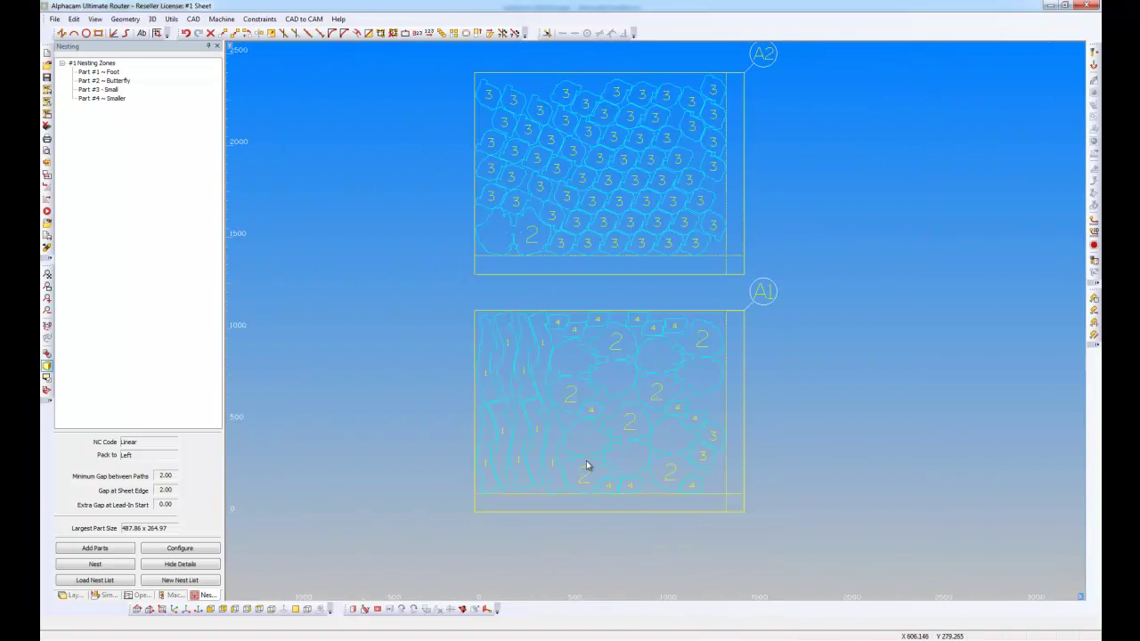
scroll(603, 434, down, 2)
scroll(611, 419, up, 2)
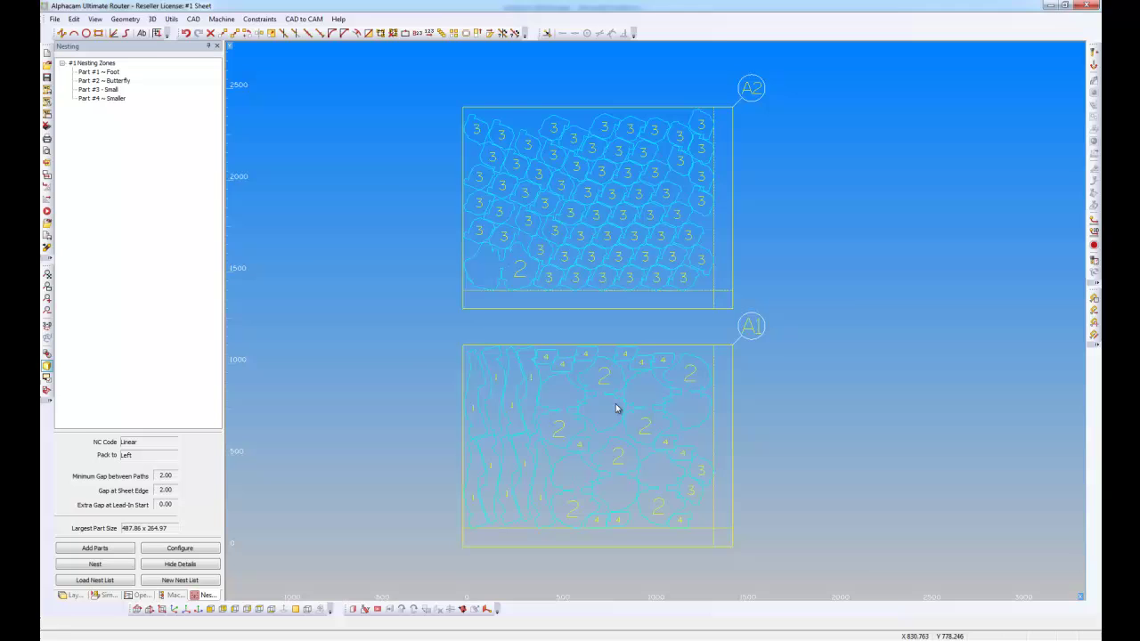
key(Page_Down)
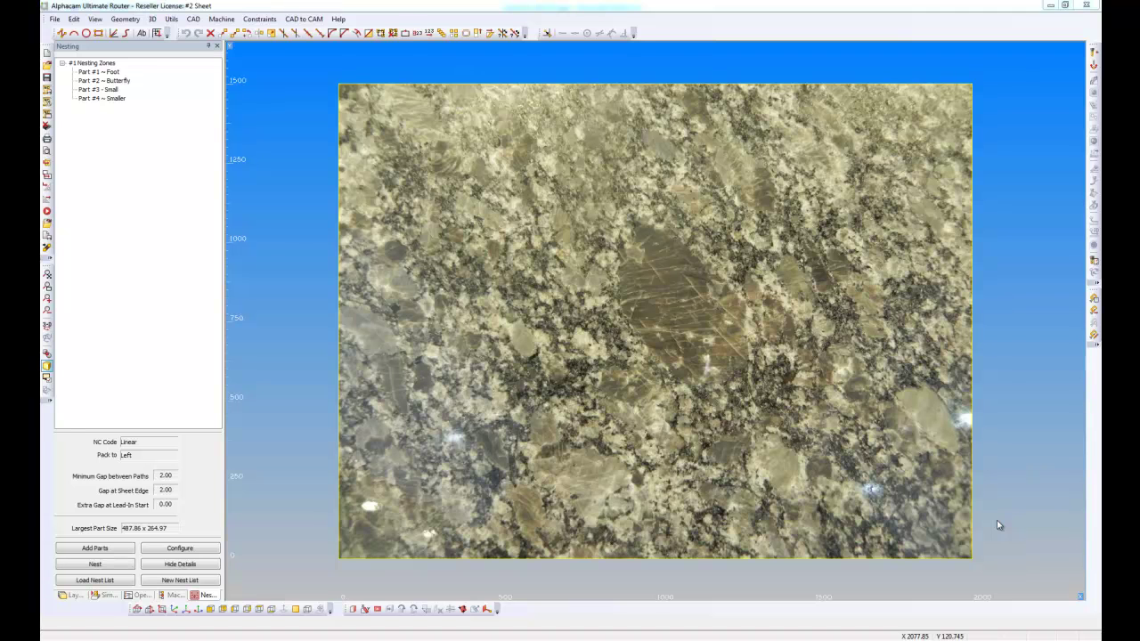
Ring the bright flaws on the granite image with Centre + Point circles.
click(85, 33)
click(130, 79)
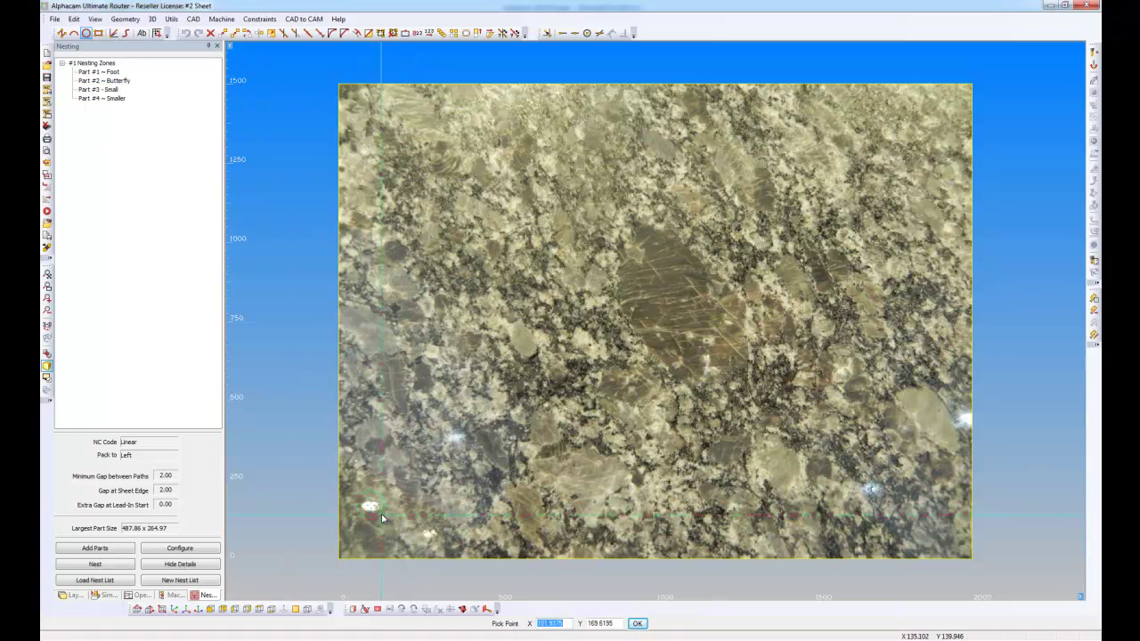
click(433, 540)
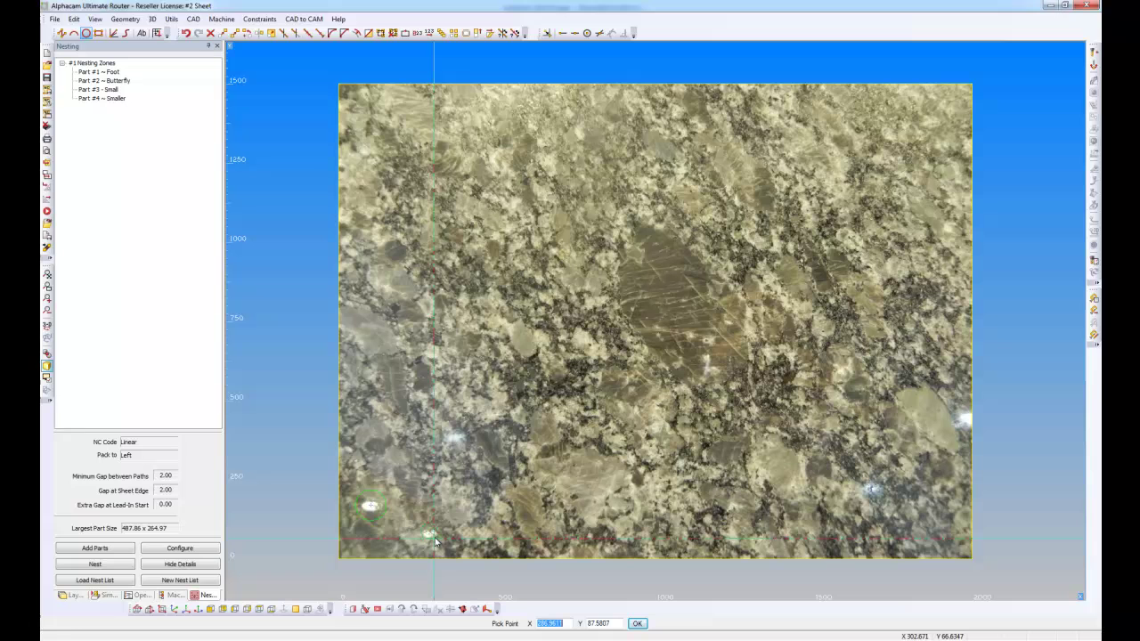
click(440, 545)
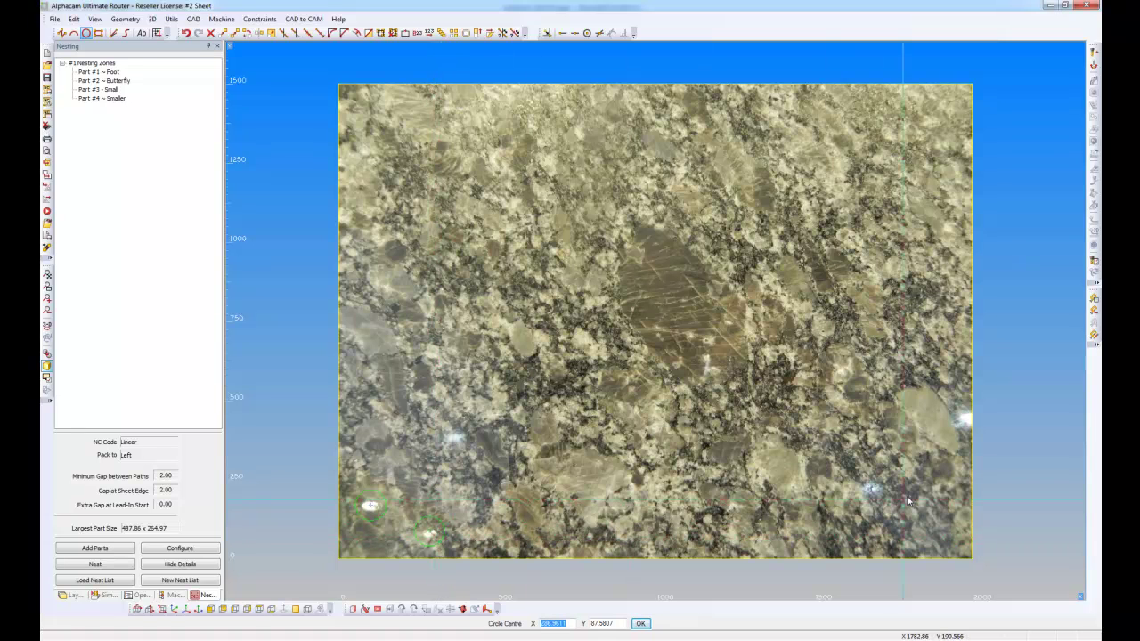
click(873, 492)
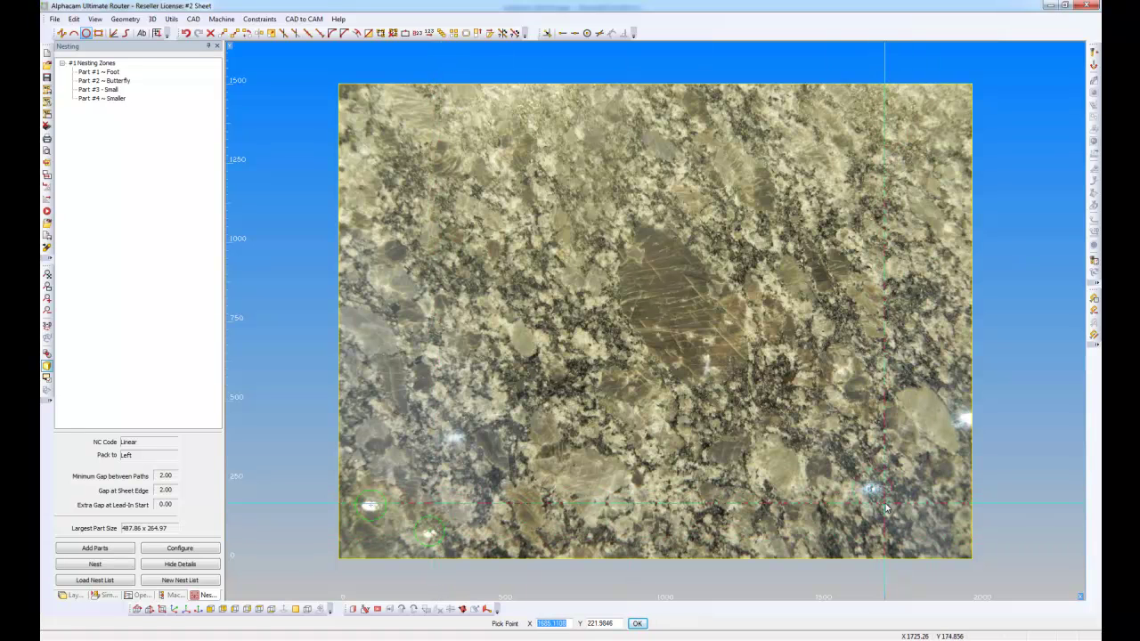
click(466, 455)
click(467, 456)
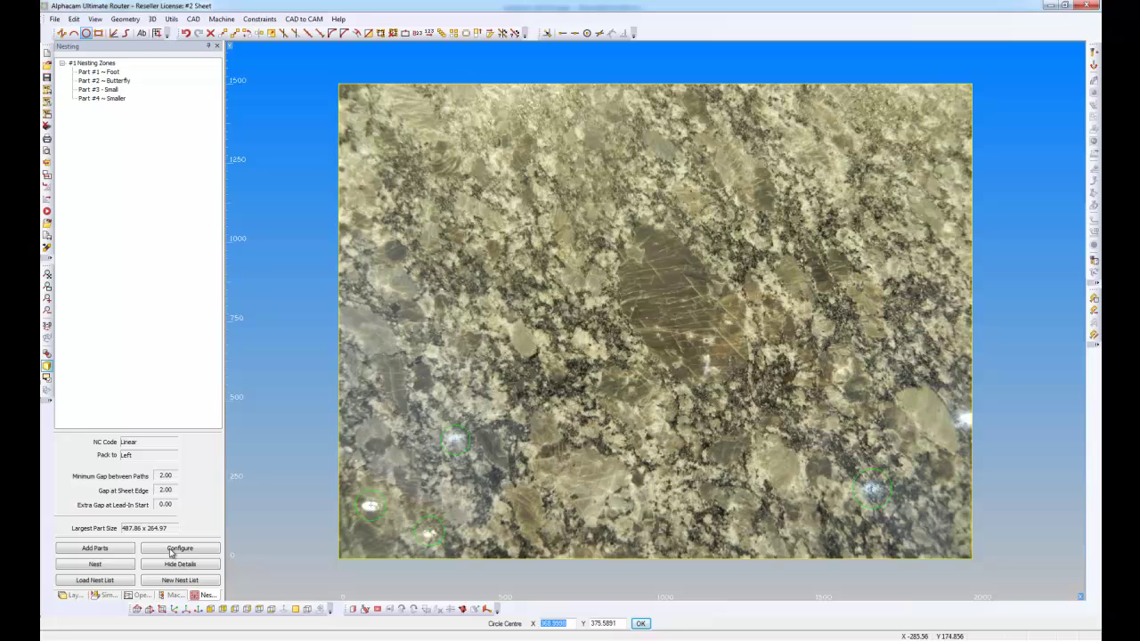
click(71, 596)
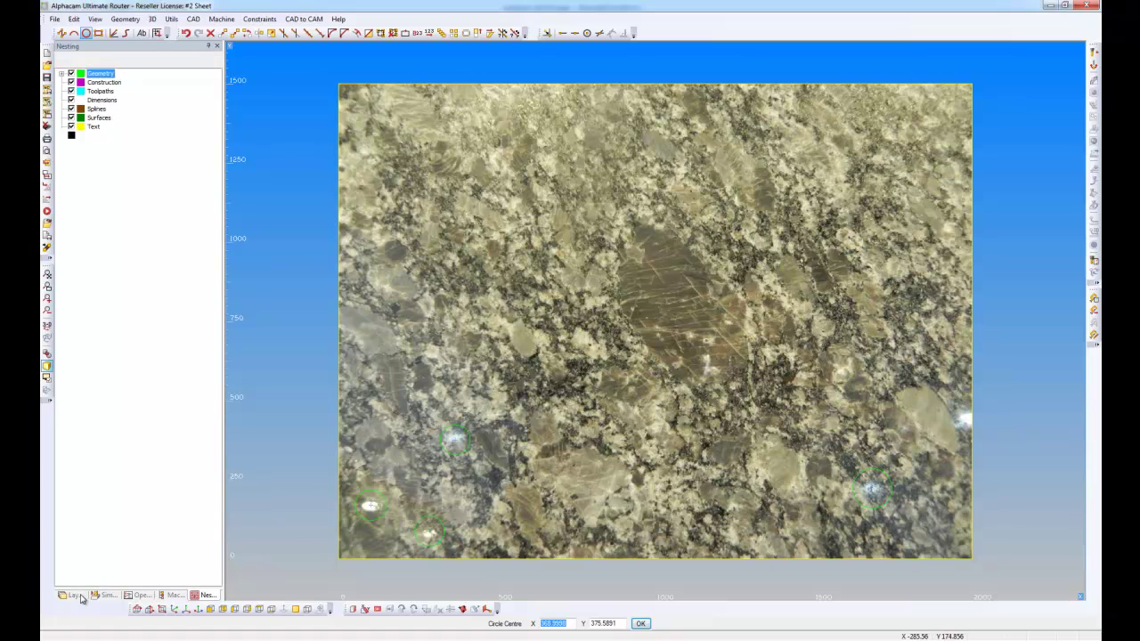
Hide the granite image on the Geo 1 layer.
right_click(301, 268)
click(61, 74)
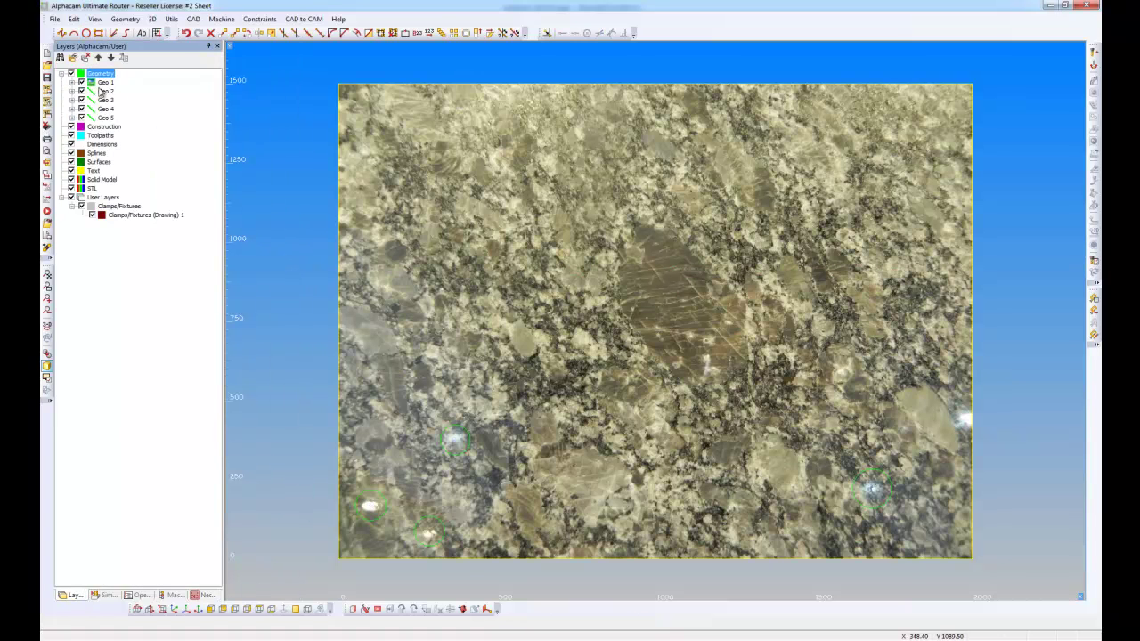
click(103, 84)
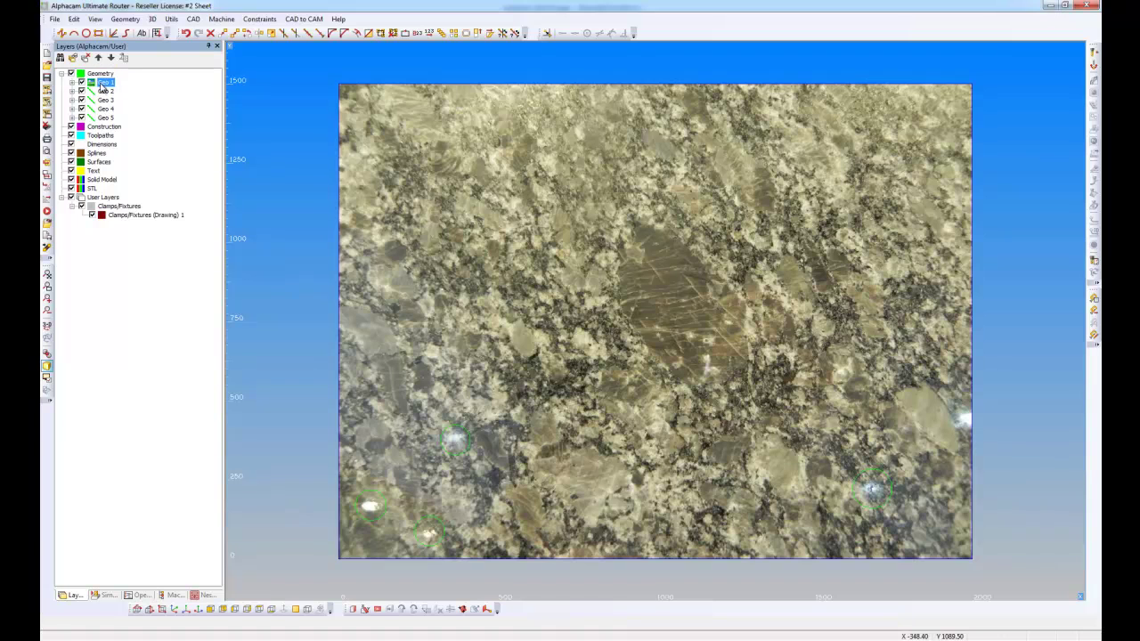
right_click(102, 85)
click(125, 283)
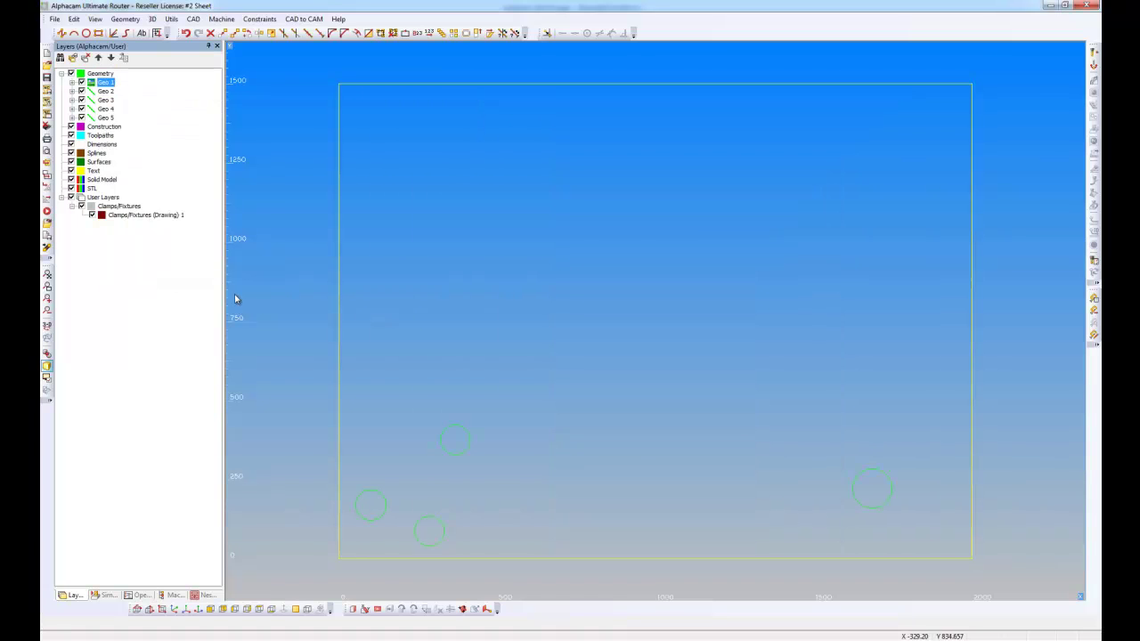
Define the lower-left, centre and right flaw circles as no-nest zones.
click(171, 18)
mouse_move(194, 121)
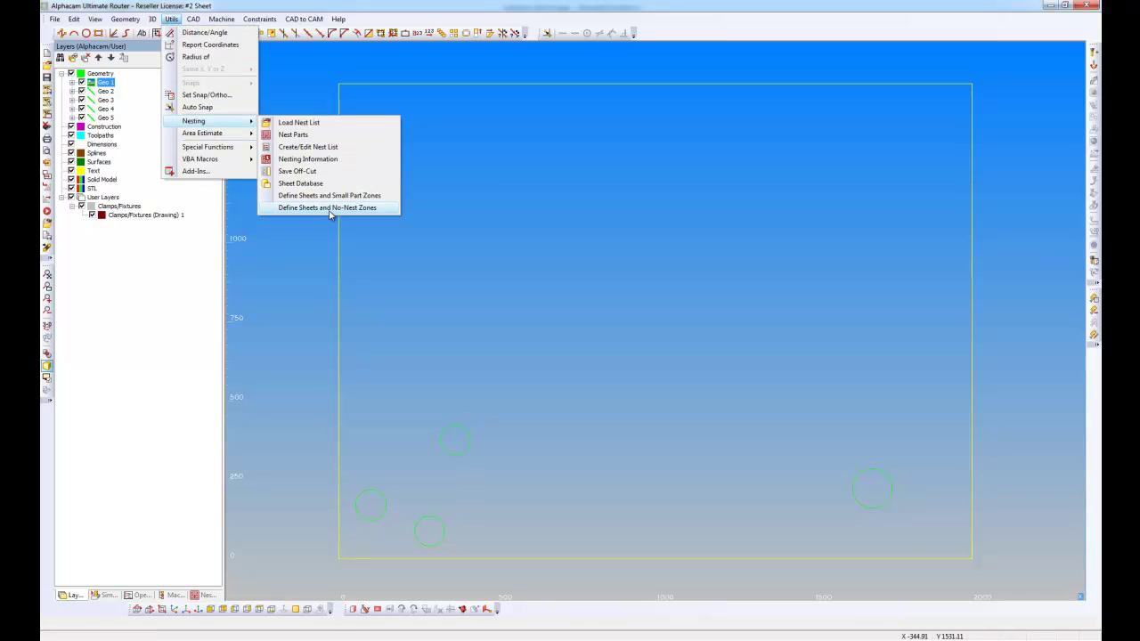
click(330, 210)
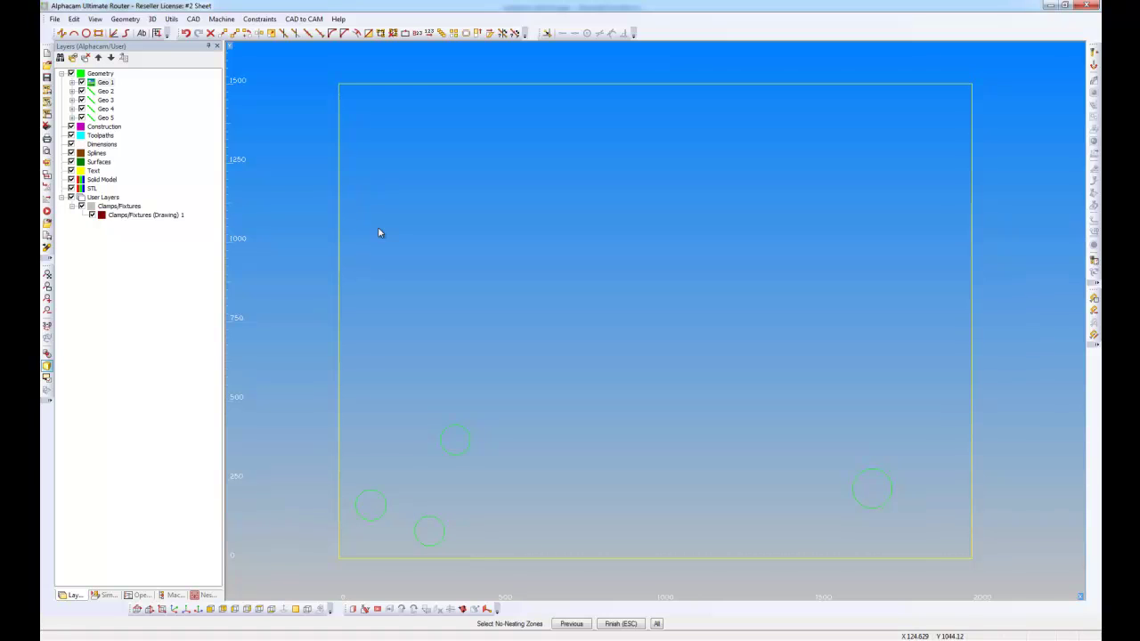
click(378, 491)
click(433, 519)
click(855, 480)
key(Escape)
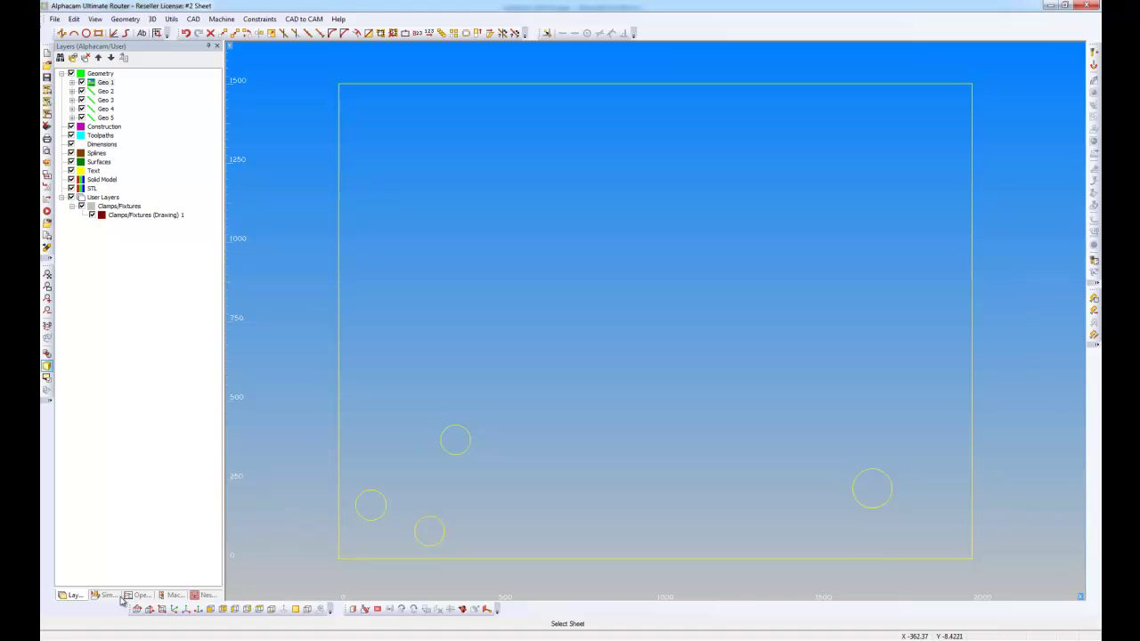
True-shape nest the parts onto one 10-thick MDF granite sheet and zoom to review.
click(205, 596)
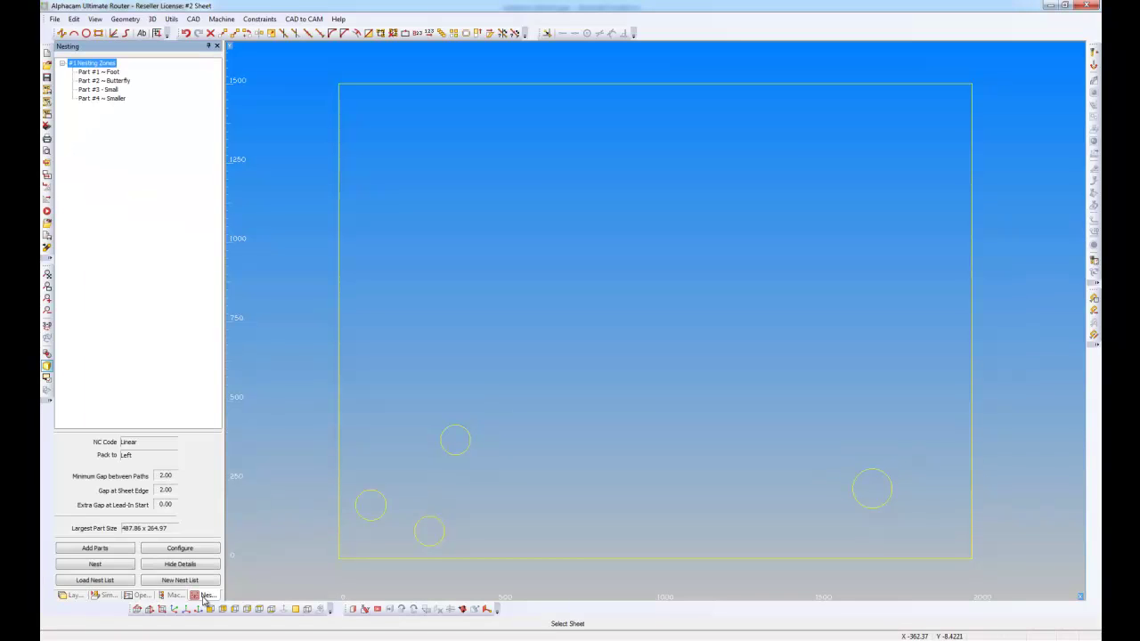
click(125, 564)
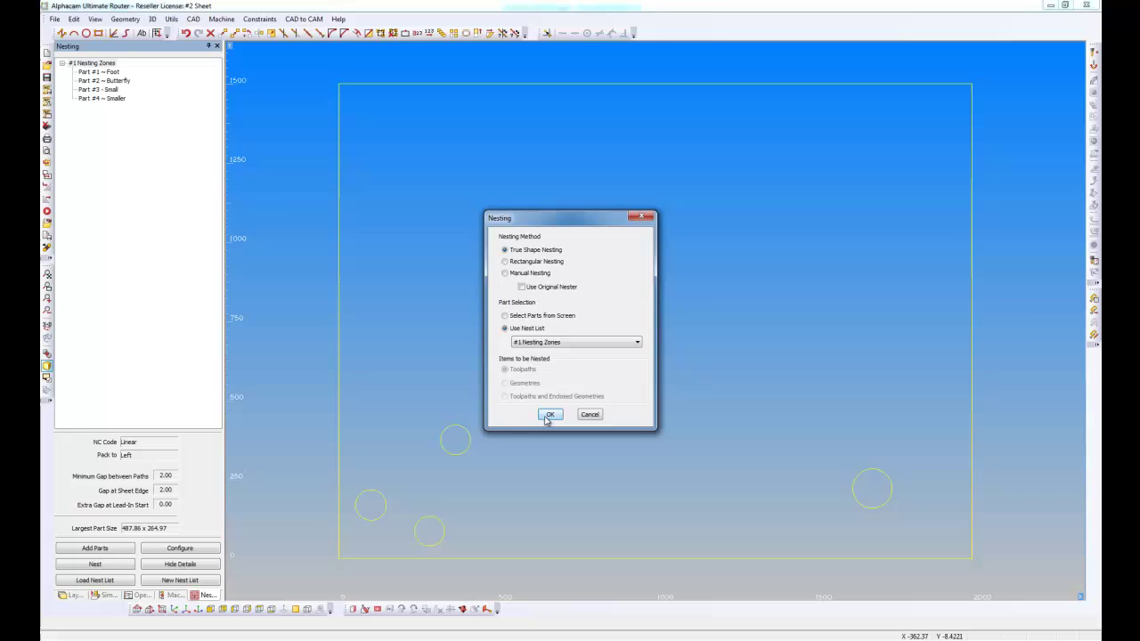
click(550, 415)
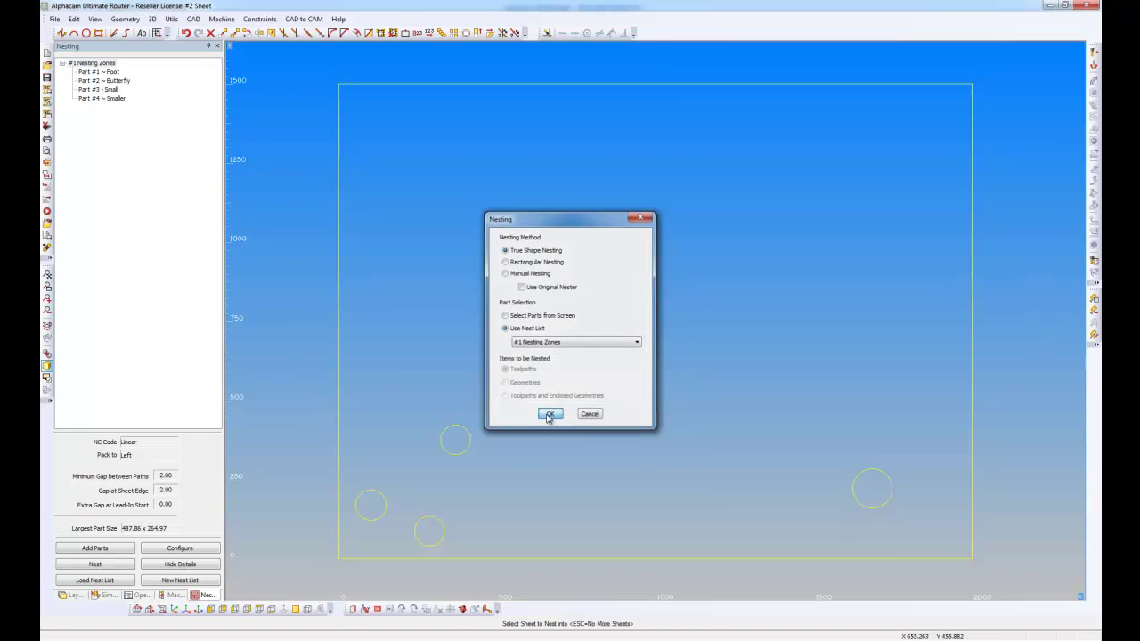
click(541, 560)
click(541, 561)
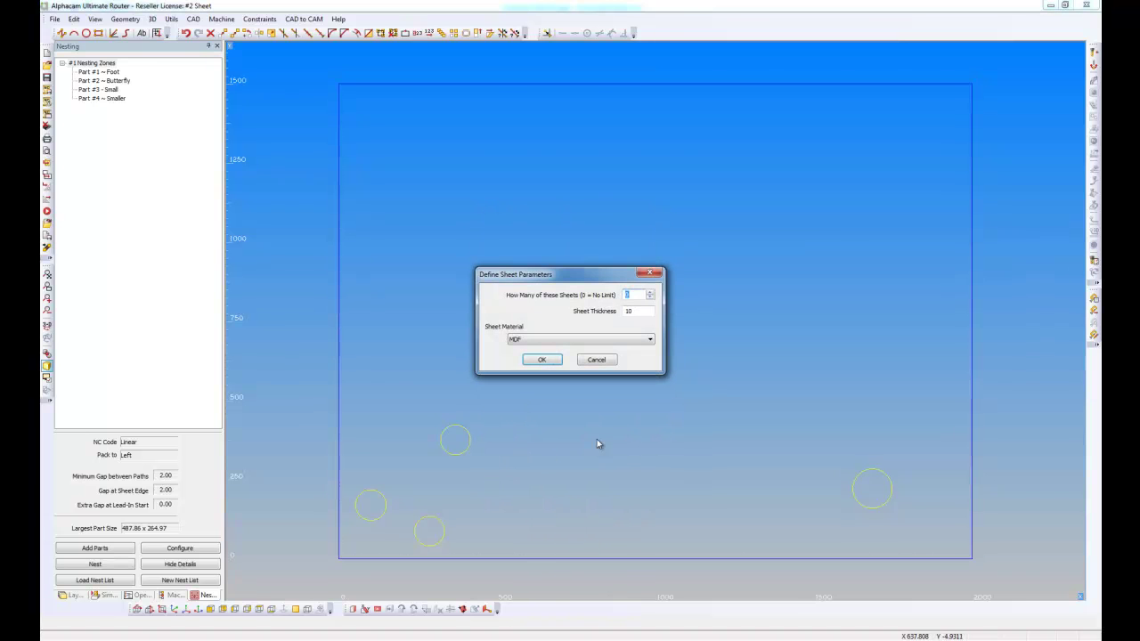
click(552, 360)
key(Escape)
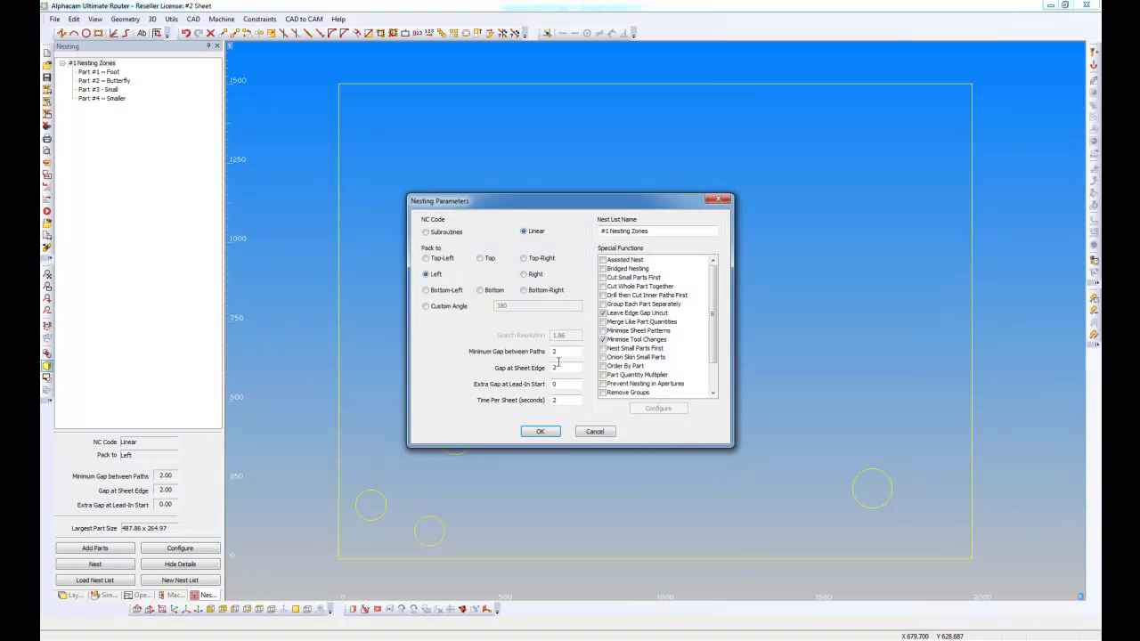
click(554, 434)
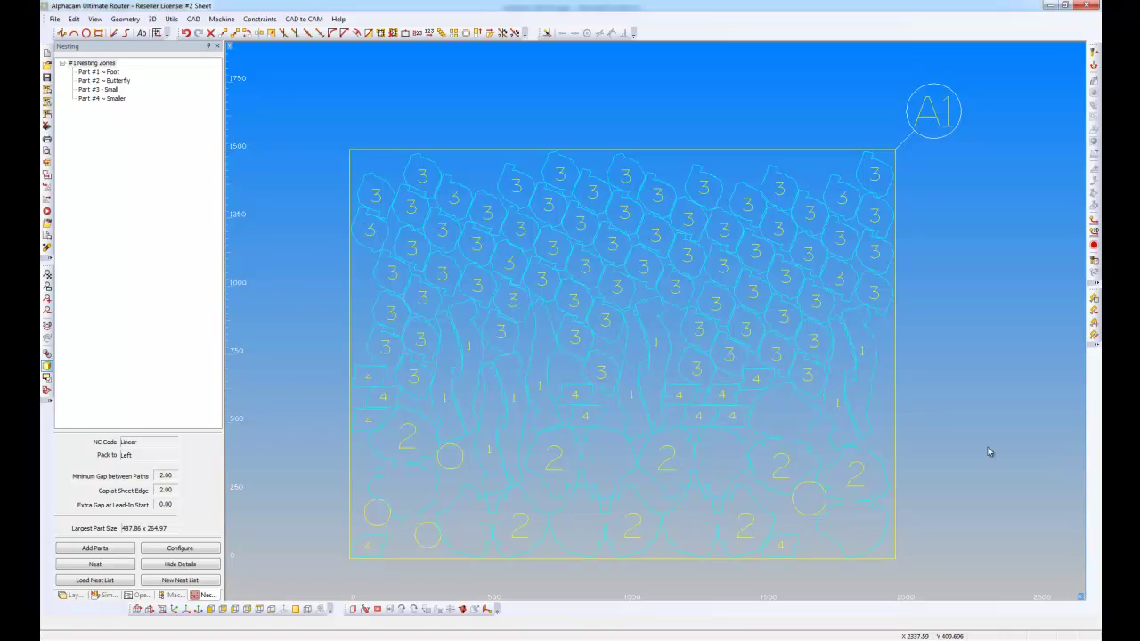
scroll(811, 500, up, 3)
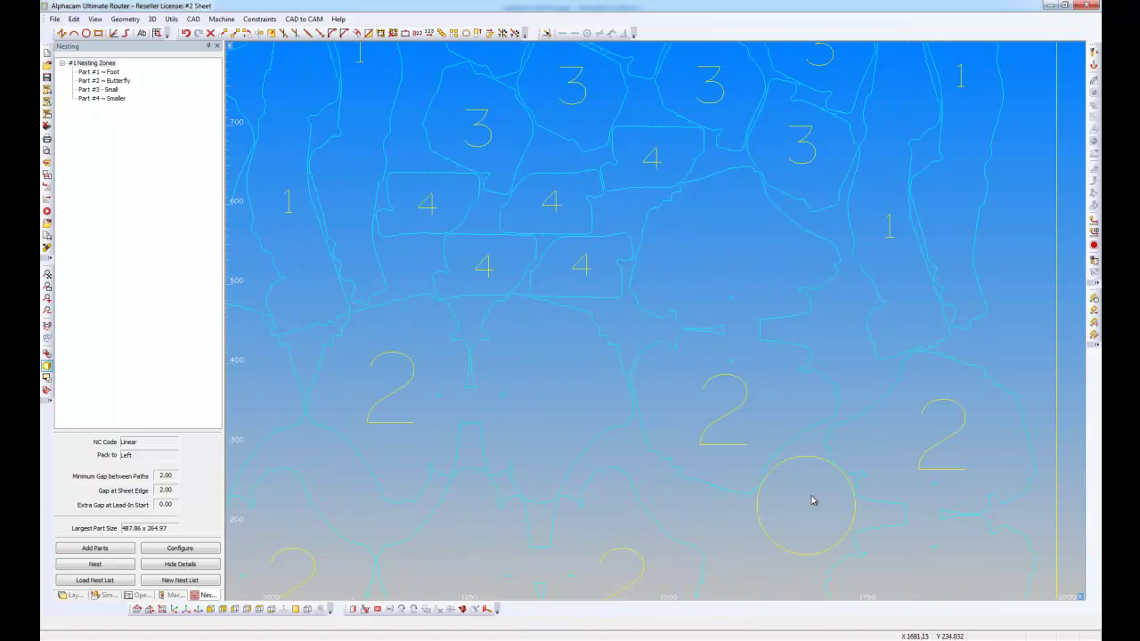
scroll(811, 499, down, 3)
scroll(812, 500, down, 1)
Show the Geo 1 granite image under the nested parts and zoom in to inspect.
scroll(812, 499, up, 1)
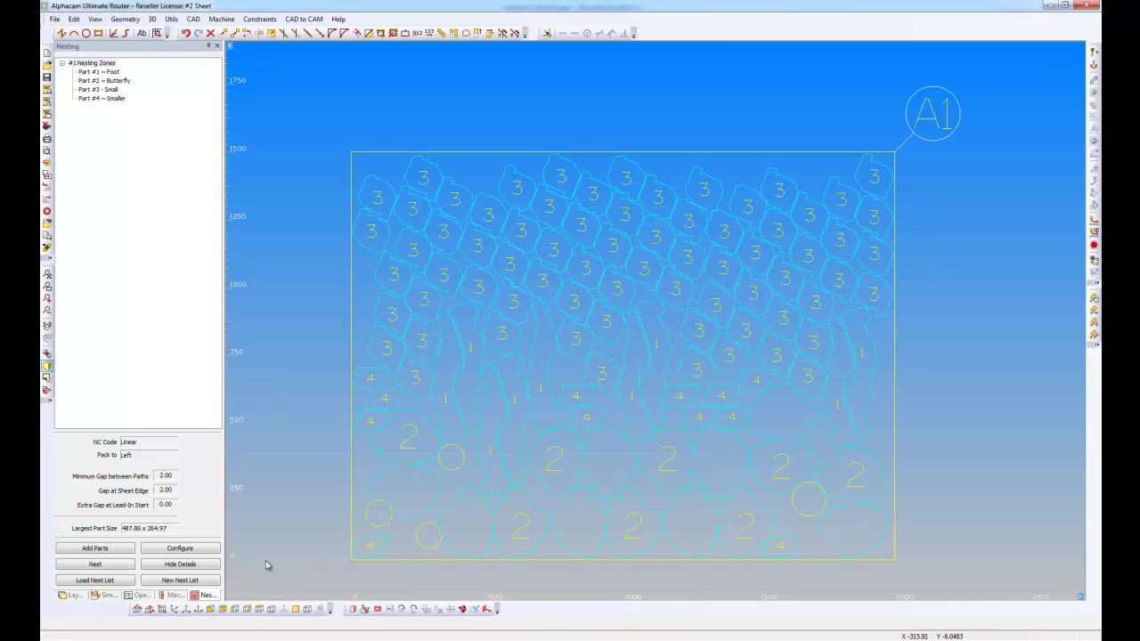
click(75, 595)
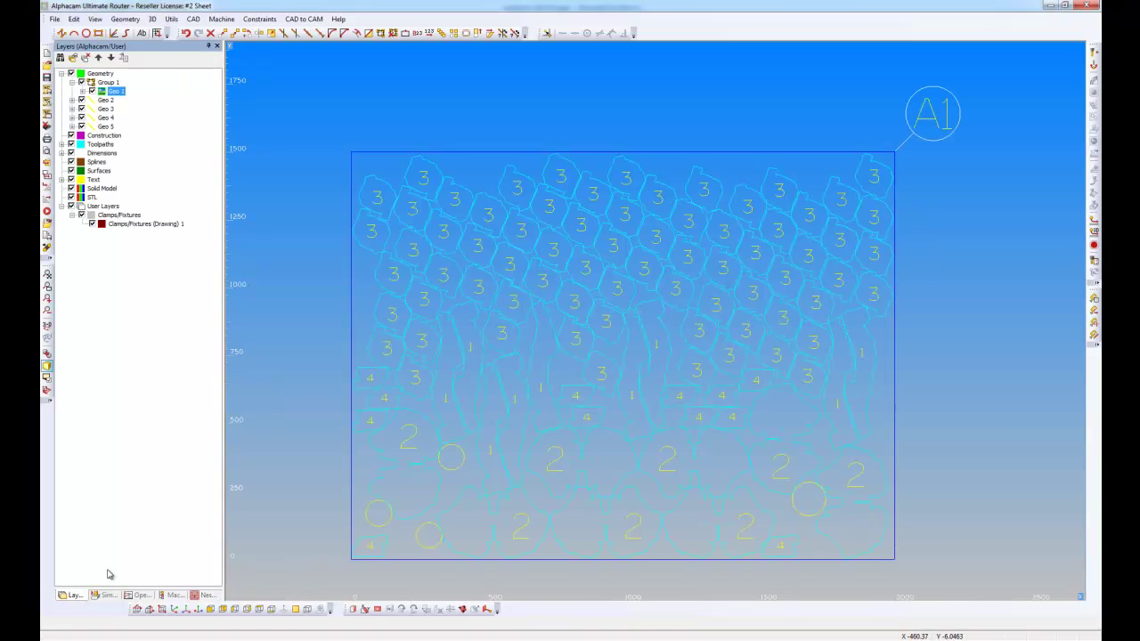
right_click(113, 97)
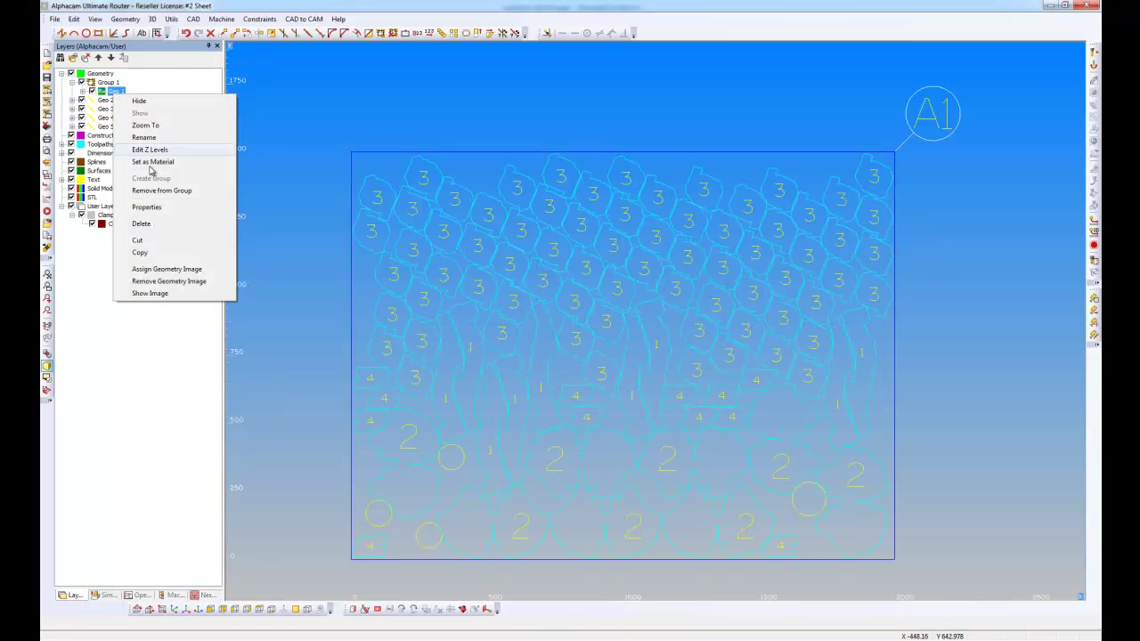
click(160, 295)
click(386, 515)
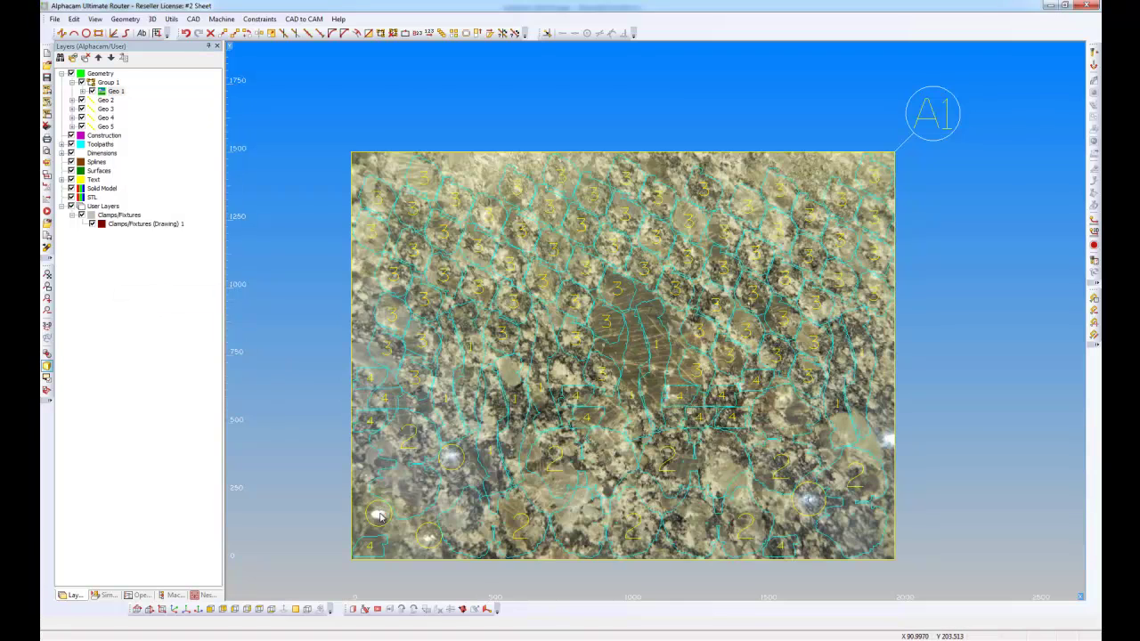
scroll(381, 515, up, 2)
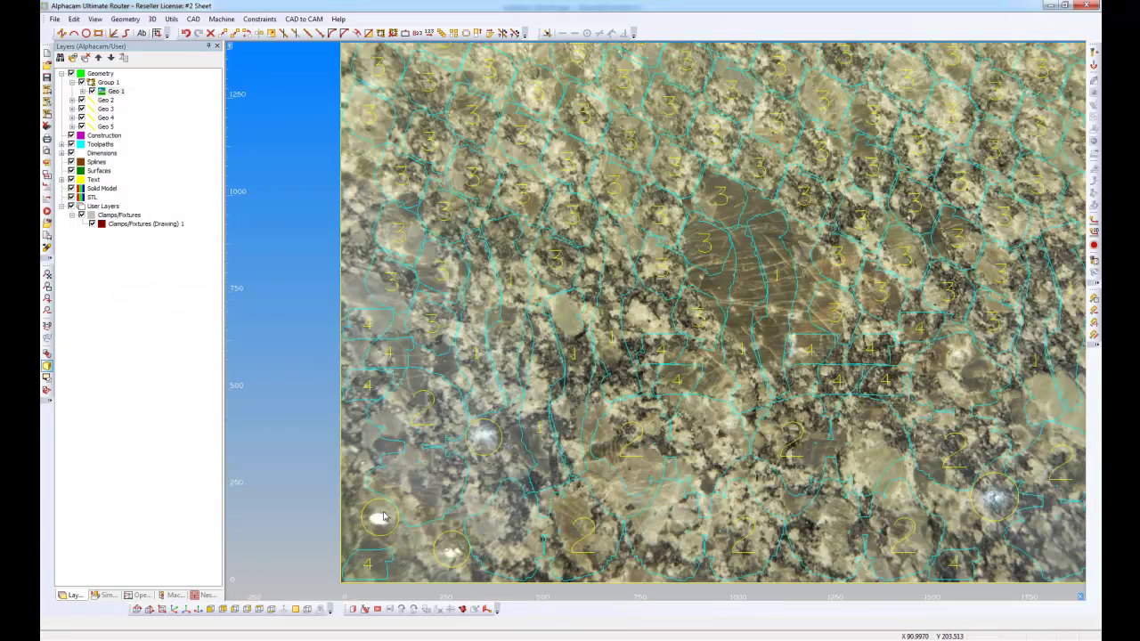
scroll(383, 515, up, 2)
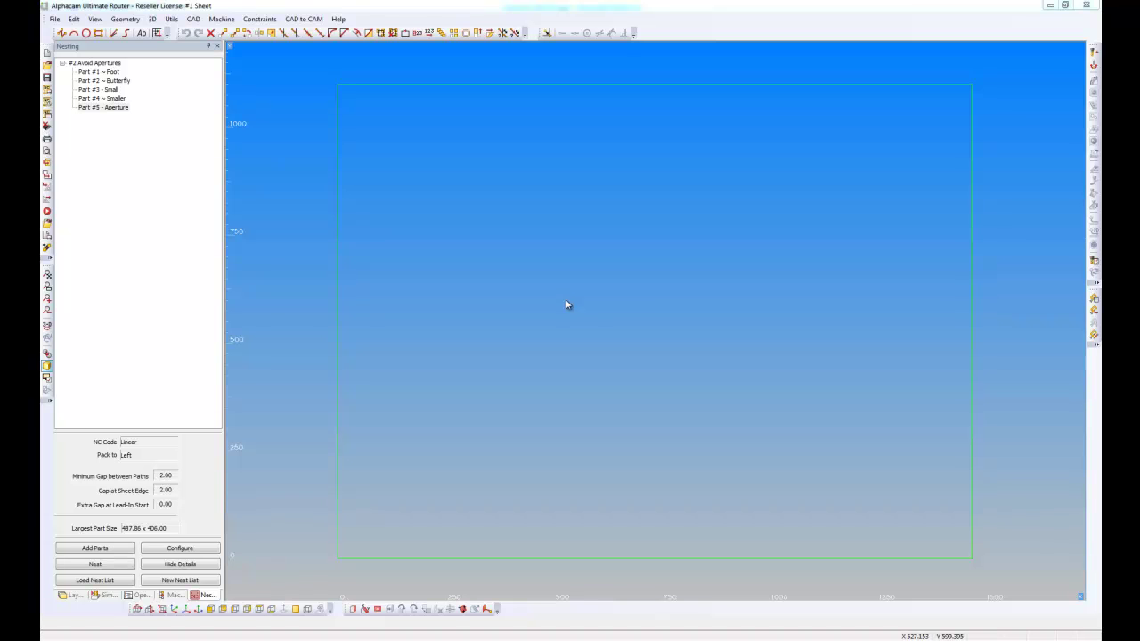
Review the Butterfly and Part #5 Aperture entries in the #2 Avoid Apertures list.
click(114, 81)
click(116, 90)
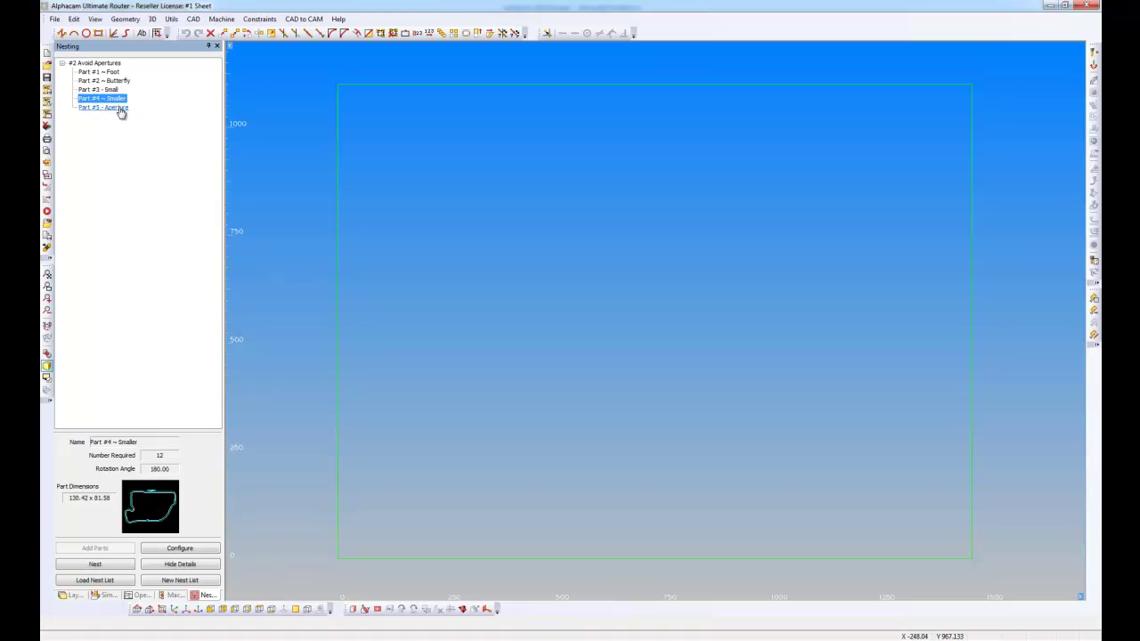
click(116, 107)
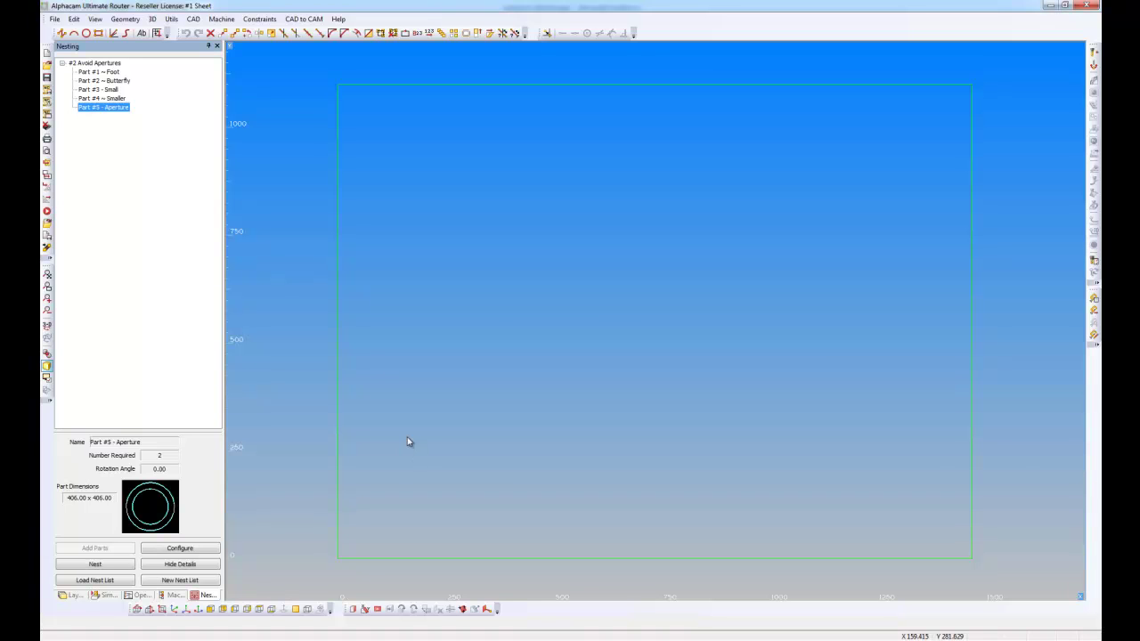
True-shape nest the list onto the picked sheet, accepting default sheet and nesting parameters.
click(120, 566)
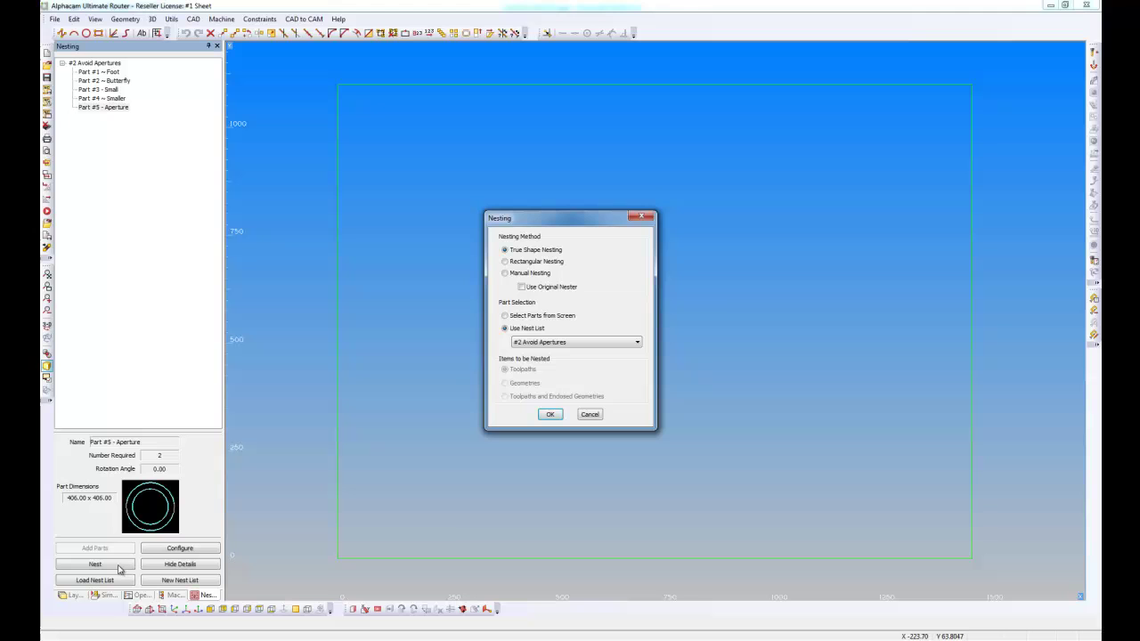
click(550, 414)
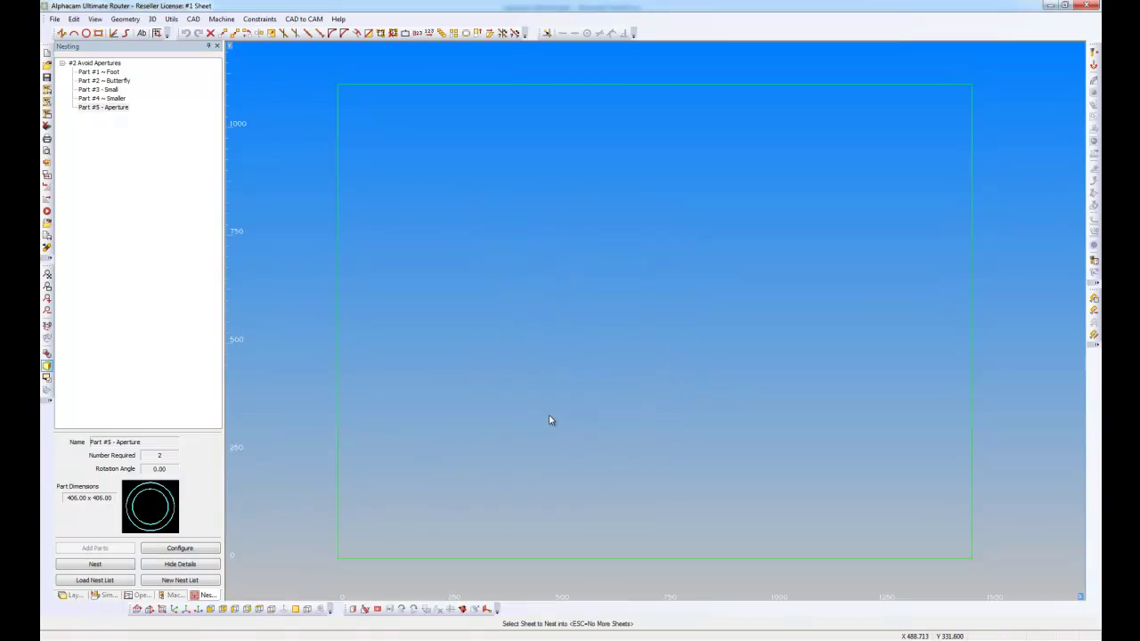
click(545, 558)
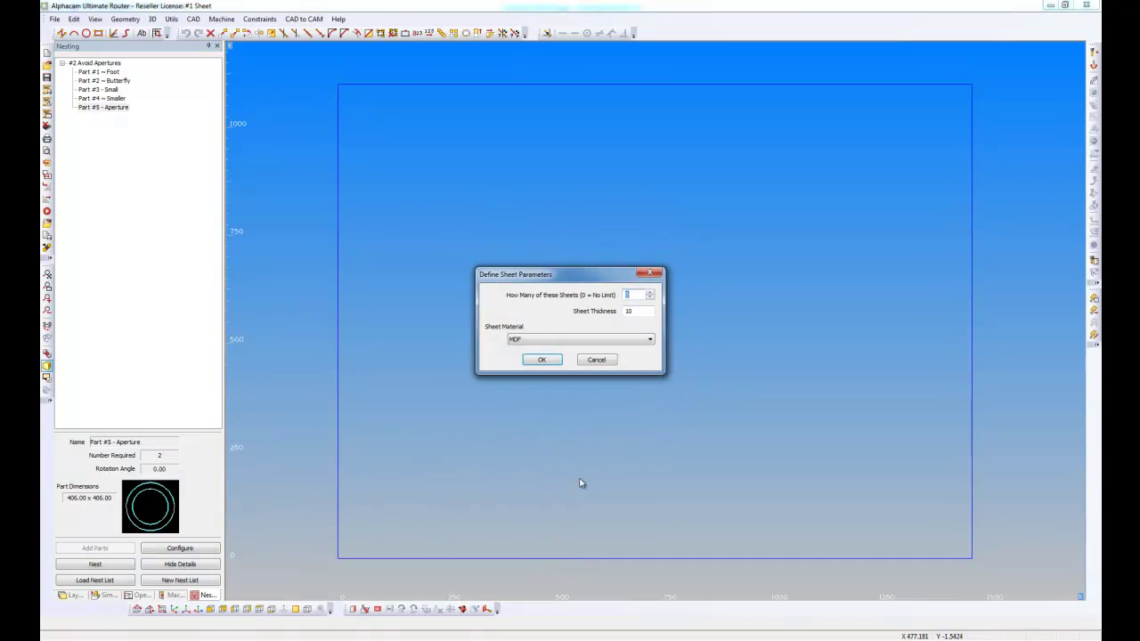
click(548, 361)
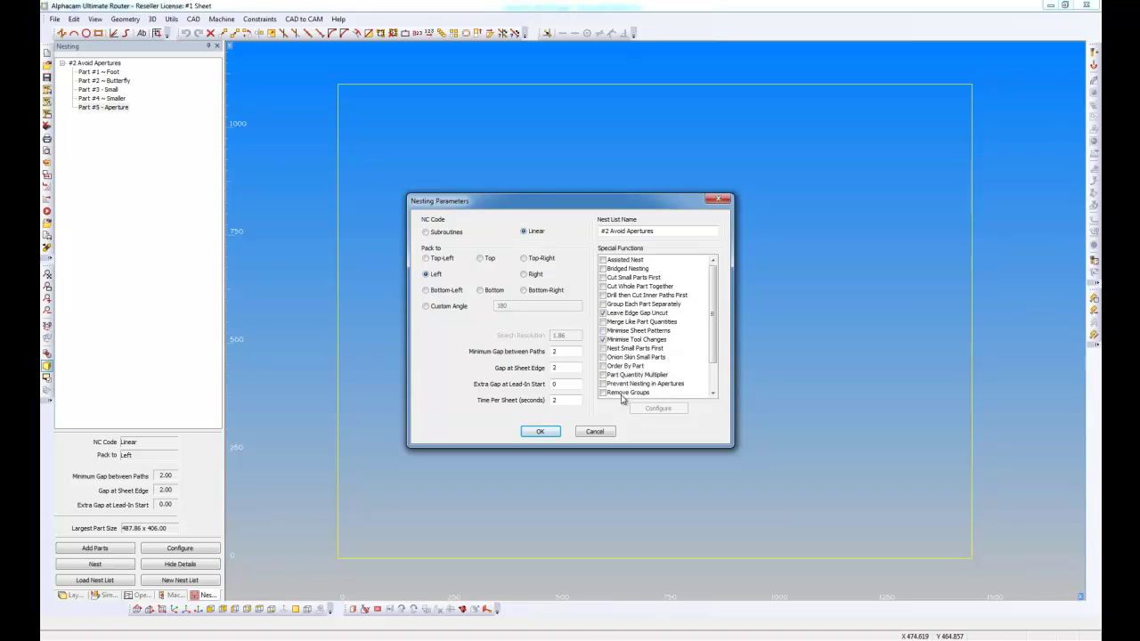
click(542, 431)
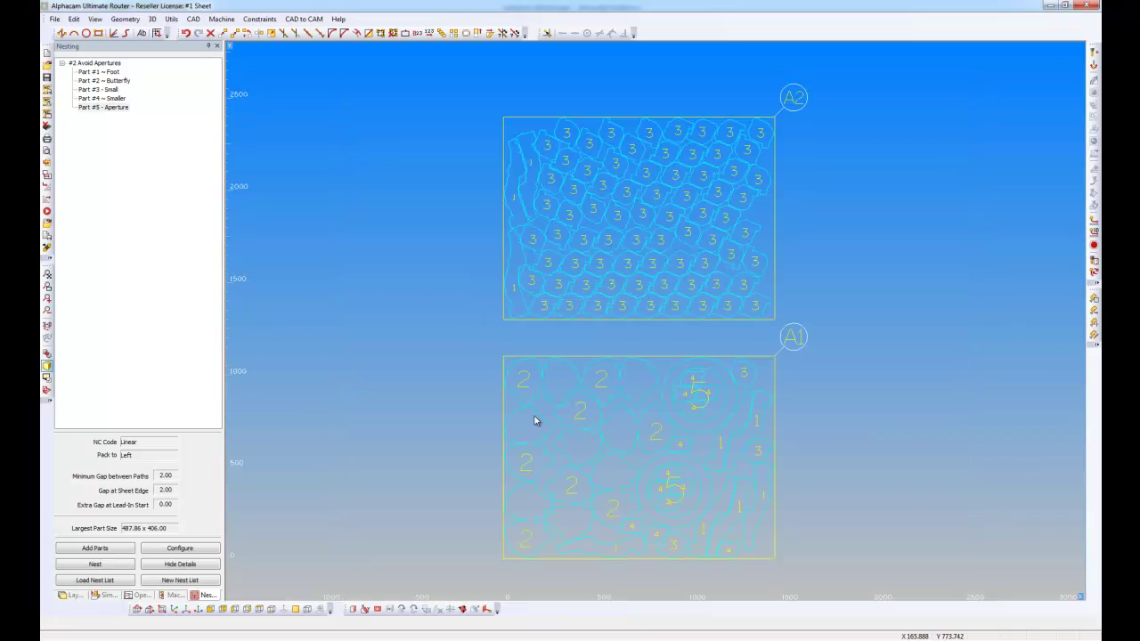
Zoom to fit both nested sheets A1 and A2 and review the aperture nest.
scroll(700, 392, up, 3)
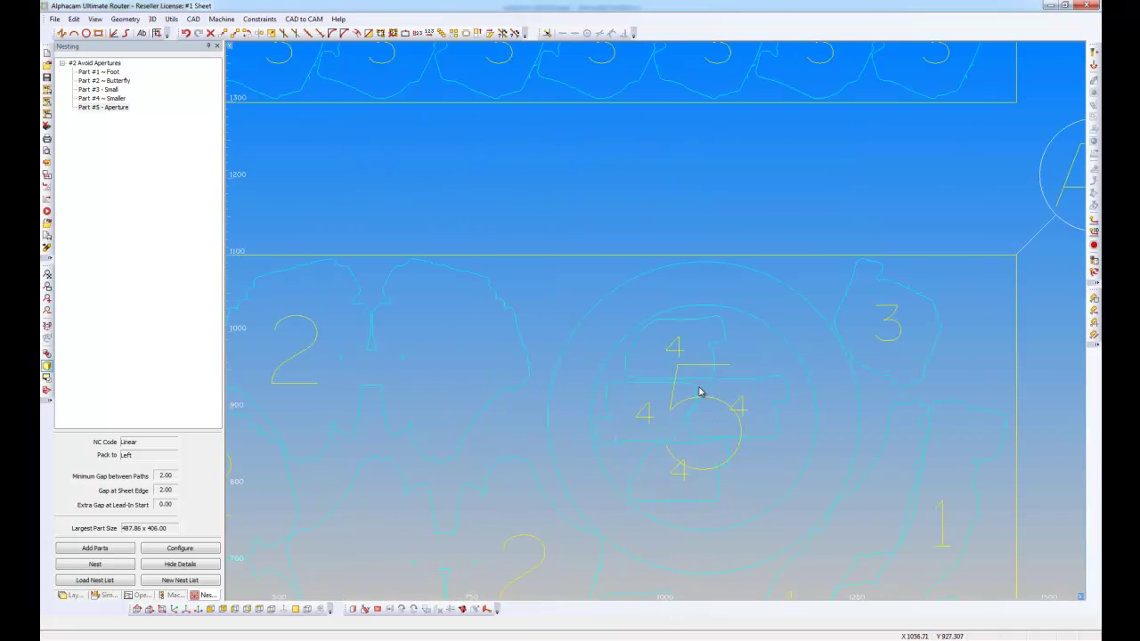
scroll(699, 392, up, 1)
scroll(686, 316, down, 1)
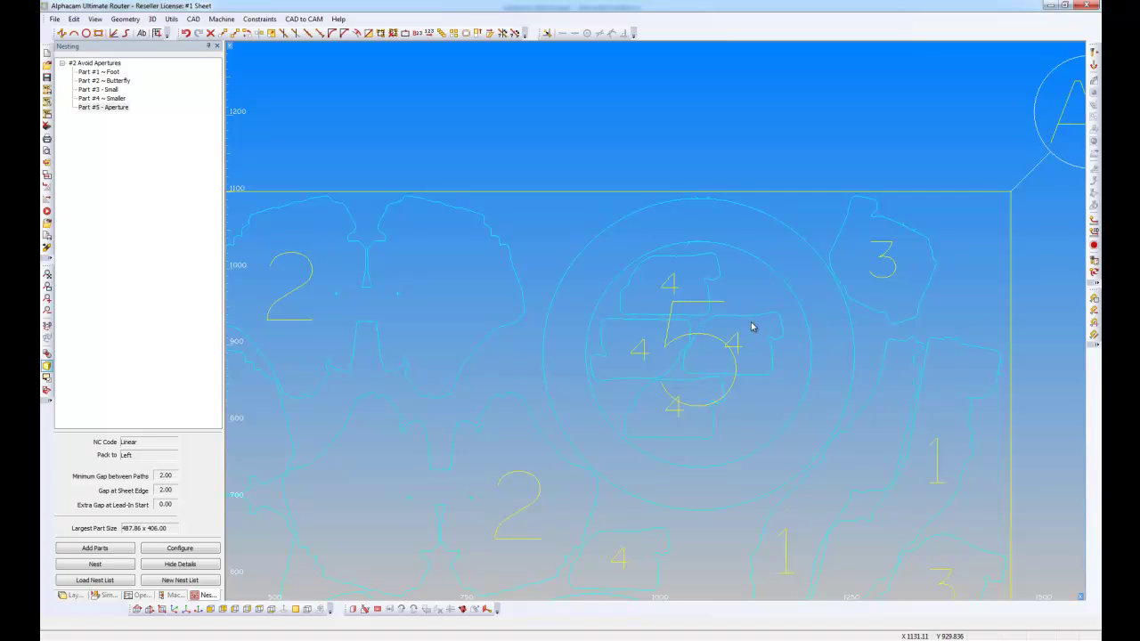
click(48, 276)
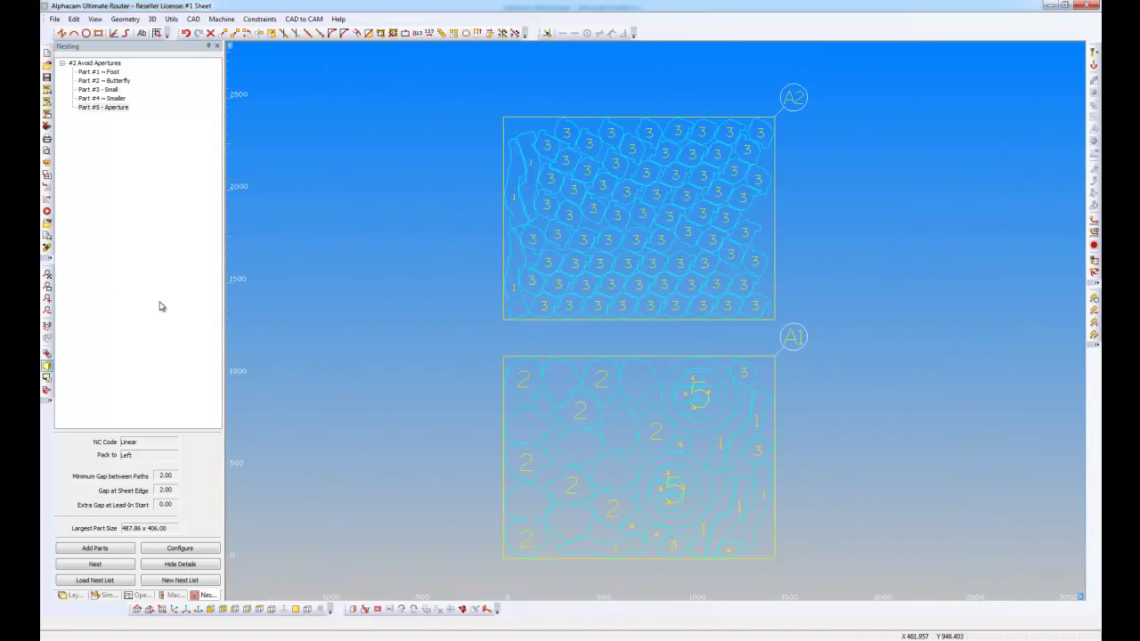
Undo the previous nest, leaving the empty sheet enlarged in view.
click(185, 33)
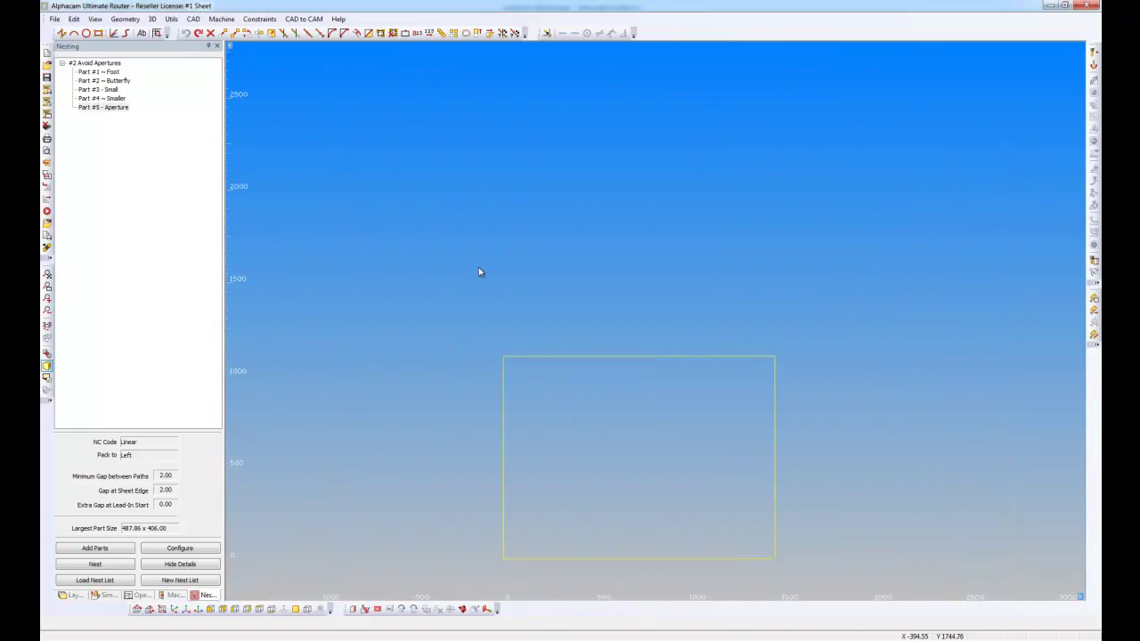
scroll(667, 425, up, 1)
middle_drag(666, 425, 573, 298)
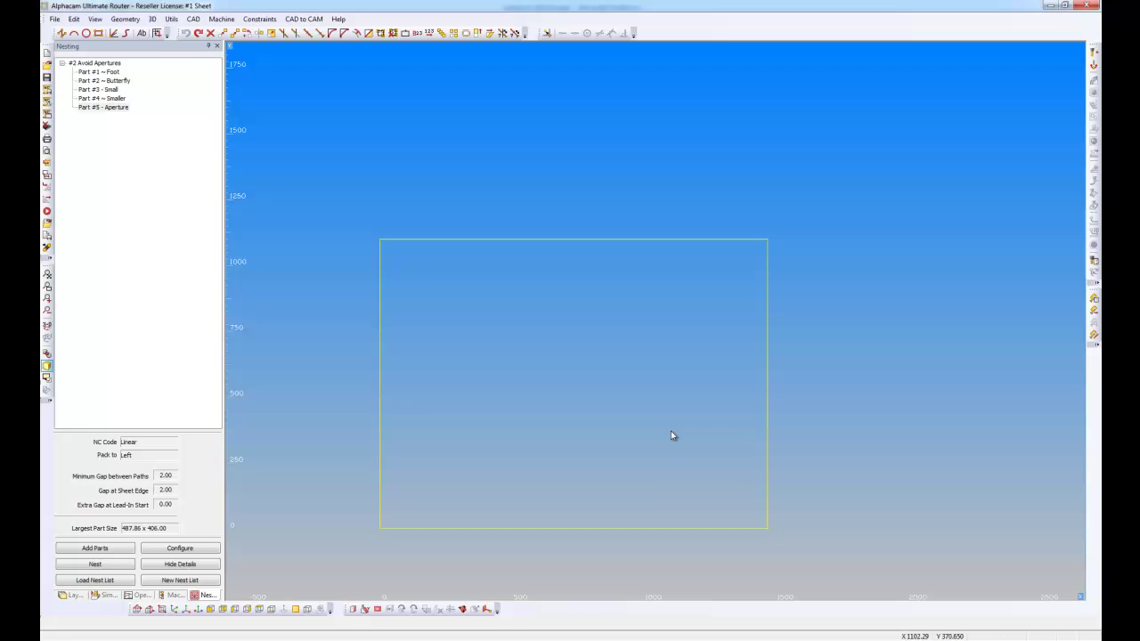
Re-nest the Avoid Apertures parts onto the sheet with Prevent Nesting in Apertures enabled.
click(123, 564)
click(548, 415)
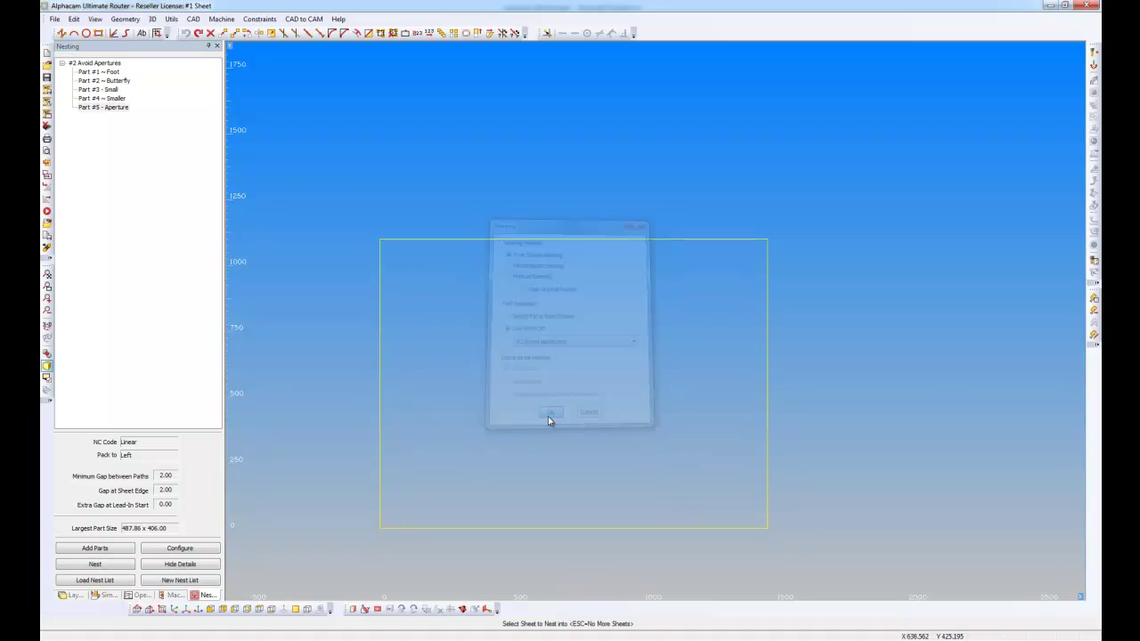
click(553, 528)
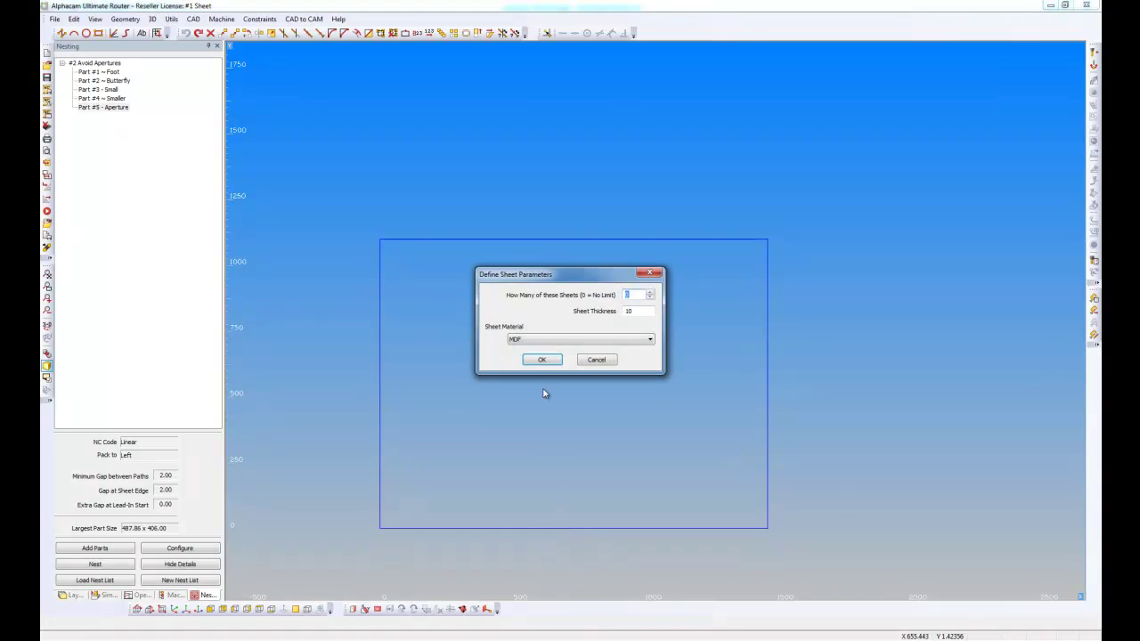
click(547, 361)
key(Escape)
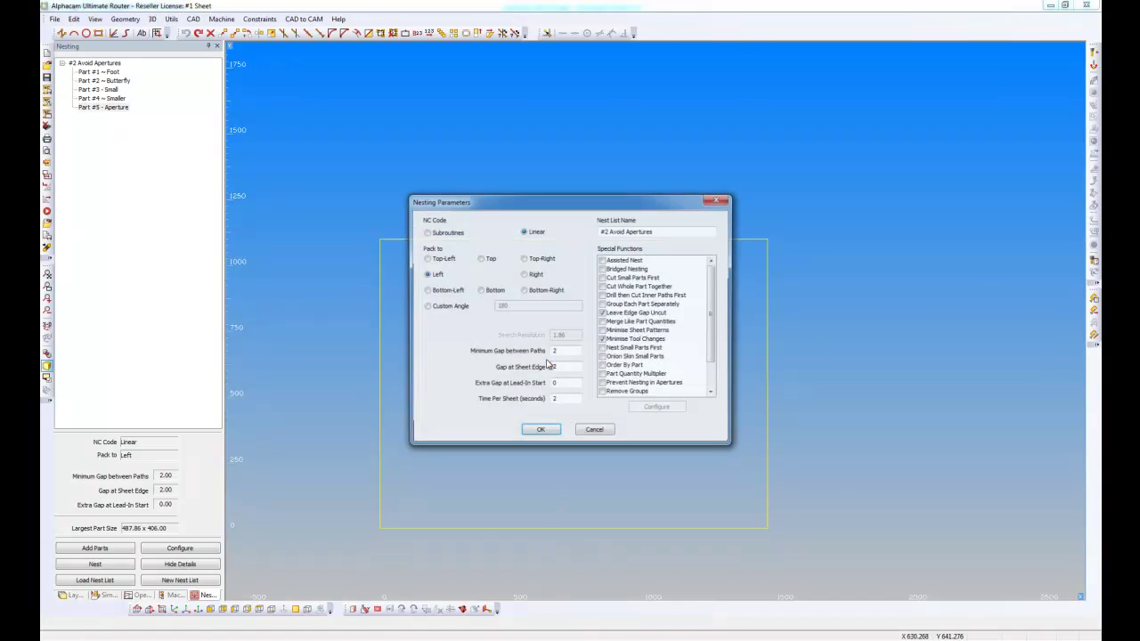
click(603, 384)
click(540, 432)
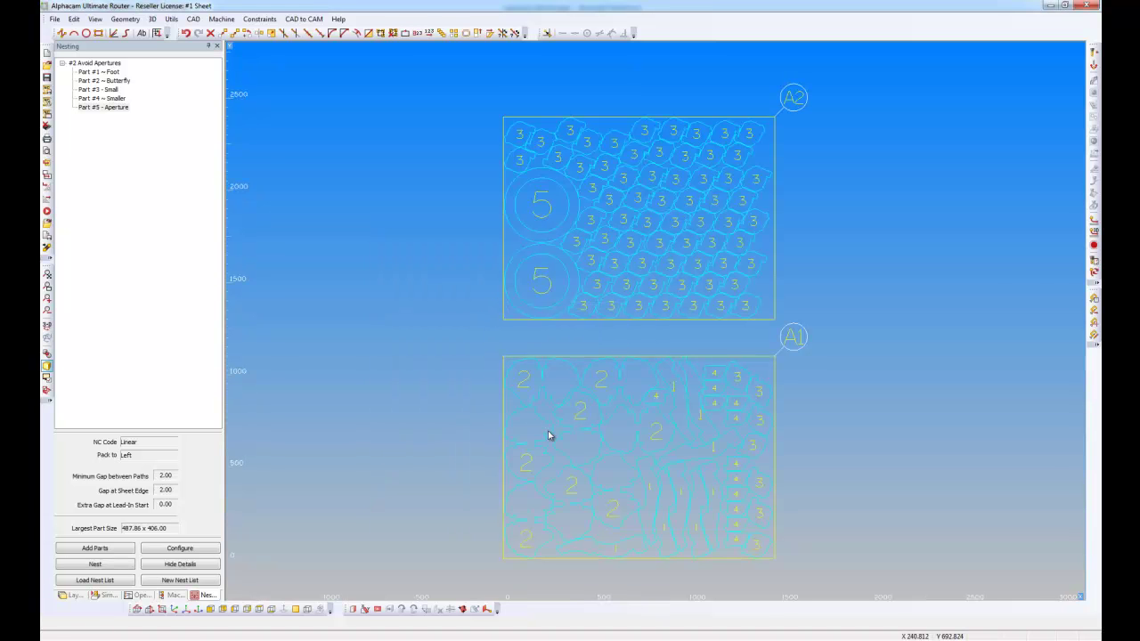
Zoom and pan to inspect the parts around the part 5 apertures.
scroll(534, 204, up, 3)
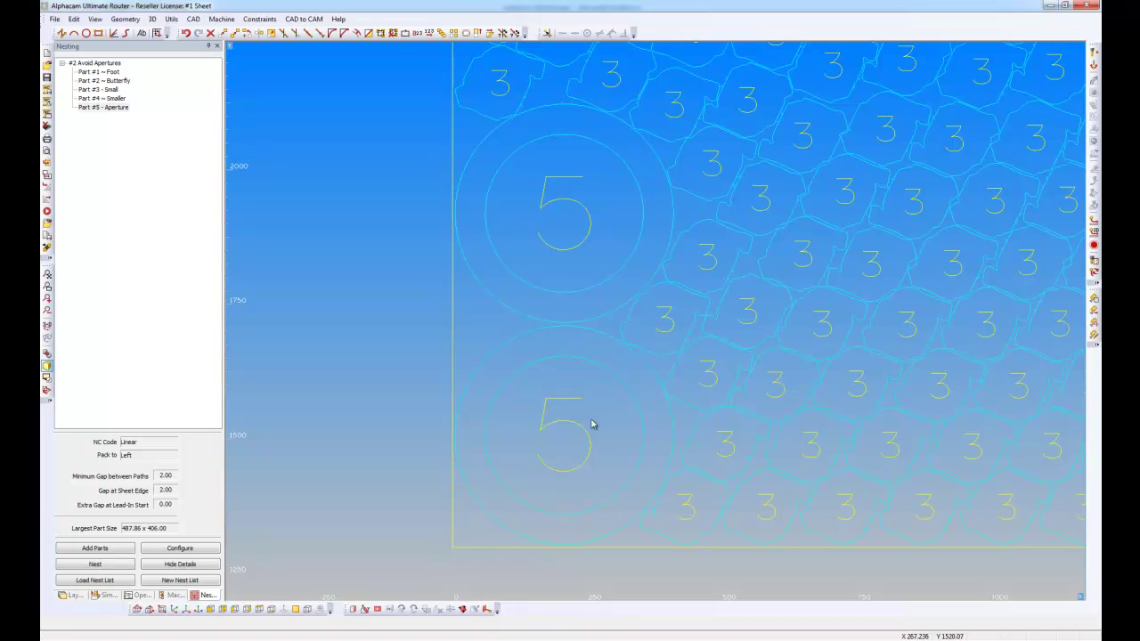
middle_drag(581, 413, 520, 362)
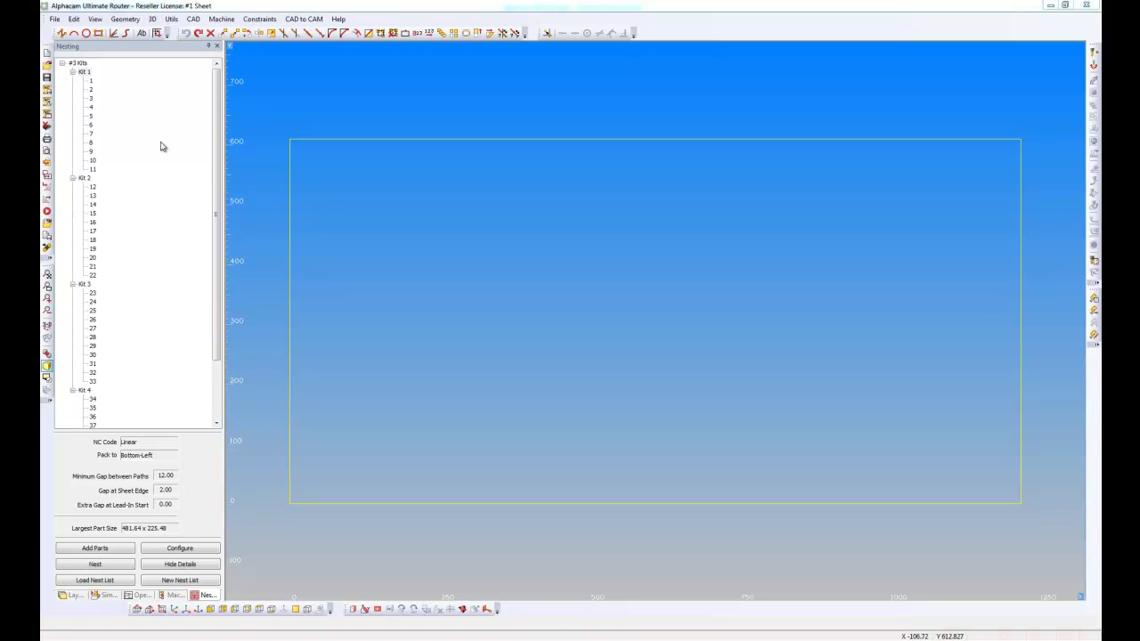
click(84, 180)
click(84, 283)
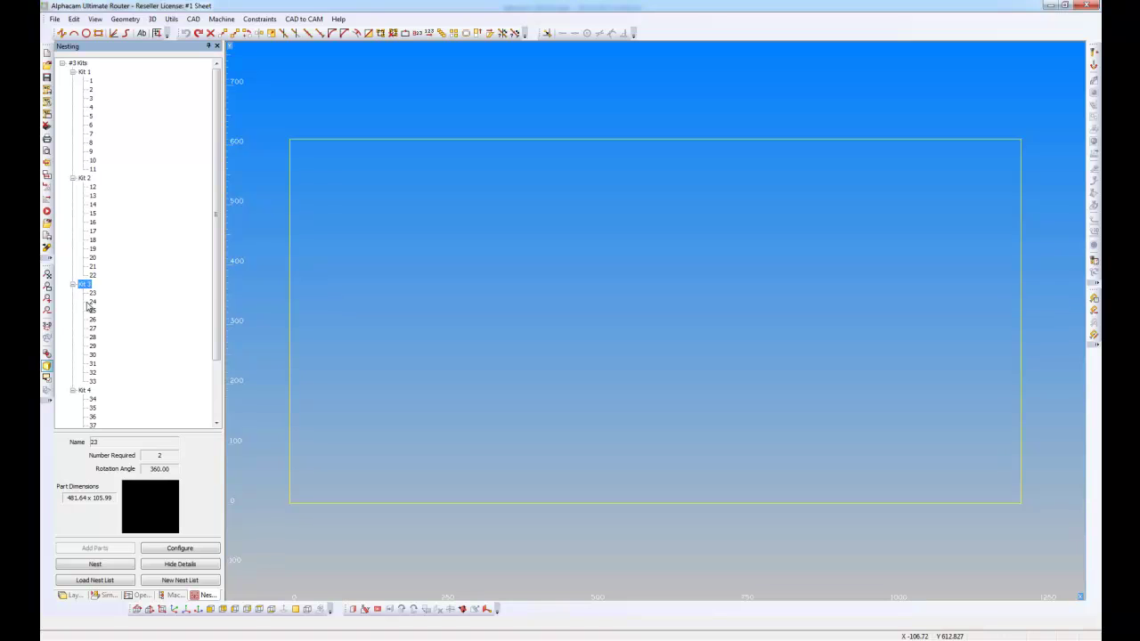
click(84, 390)
click(83, 72)
right_click(92, 81)
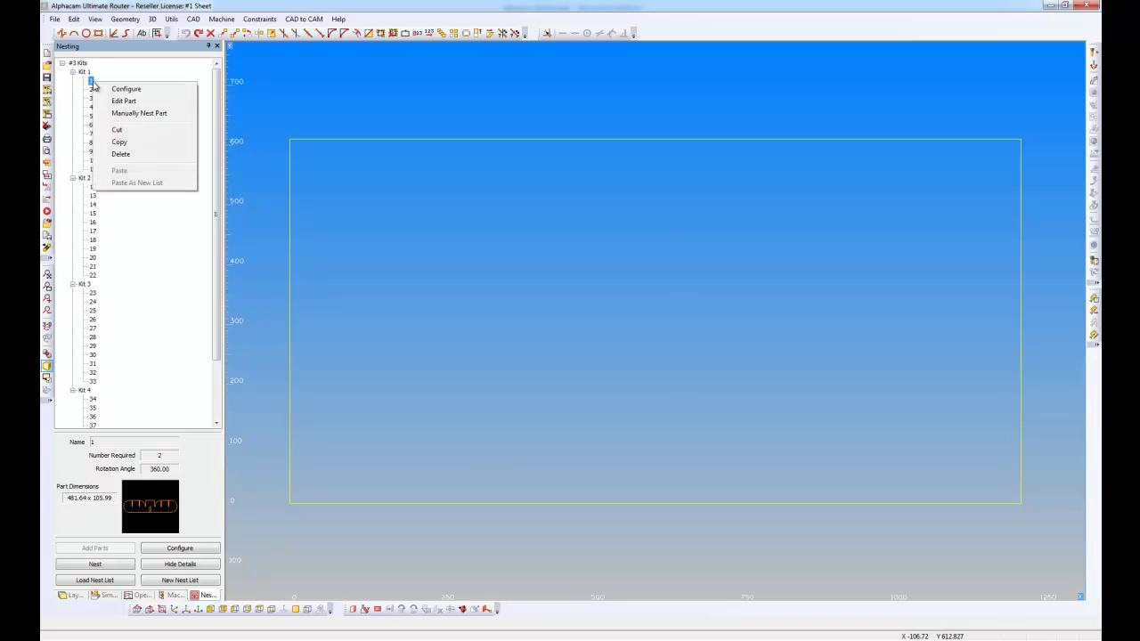
click(126, 89)
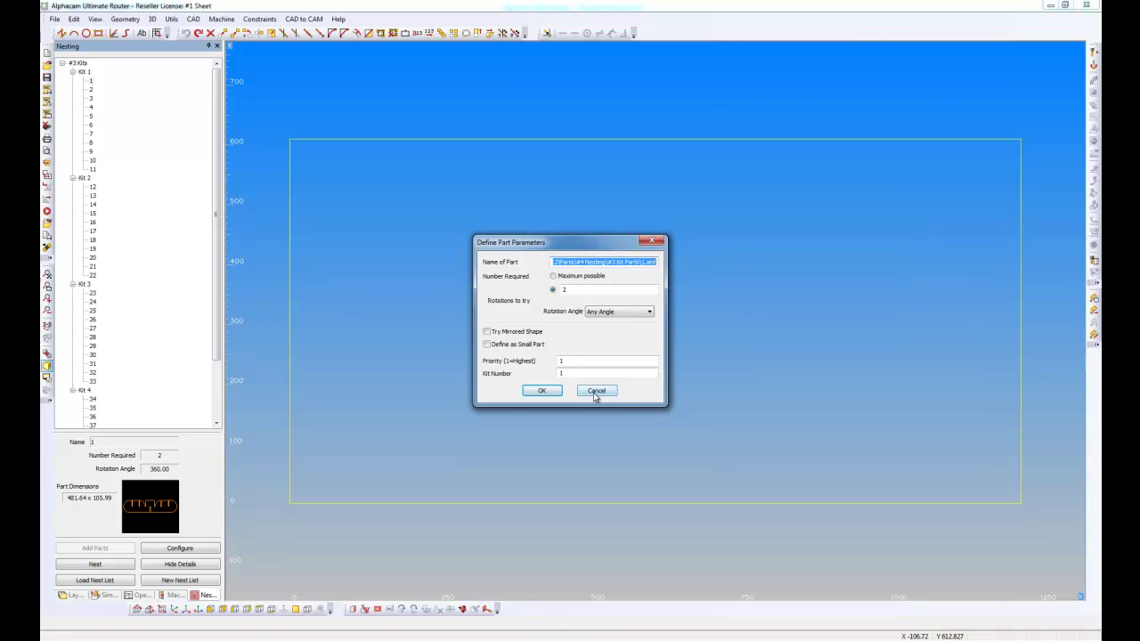
click(595, 392)
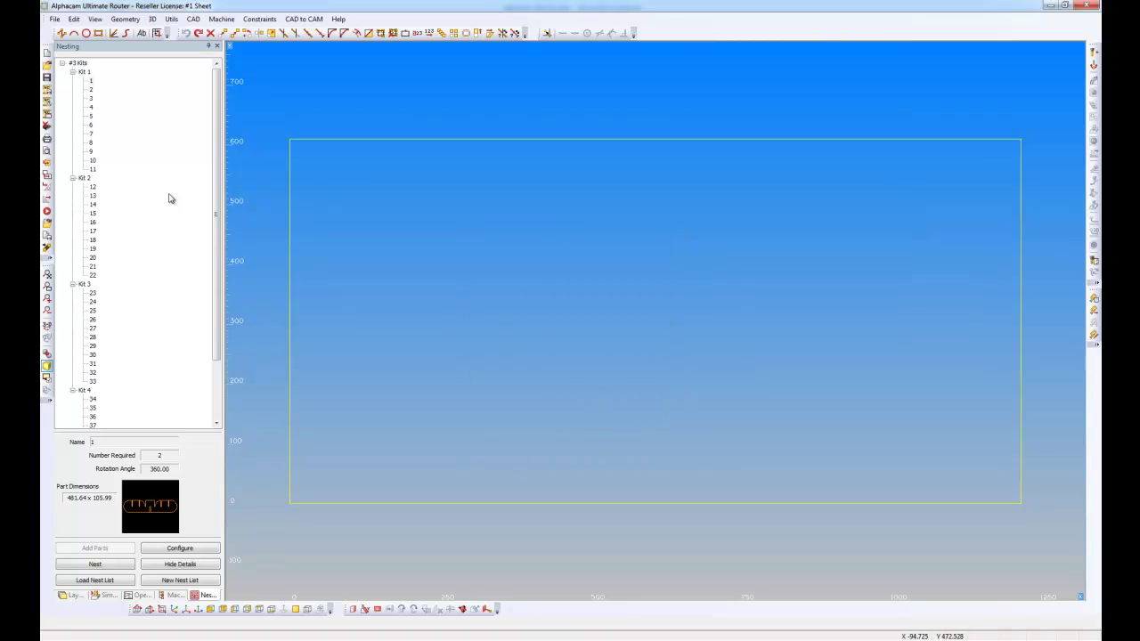
right_click(84, 72)
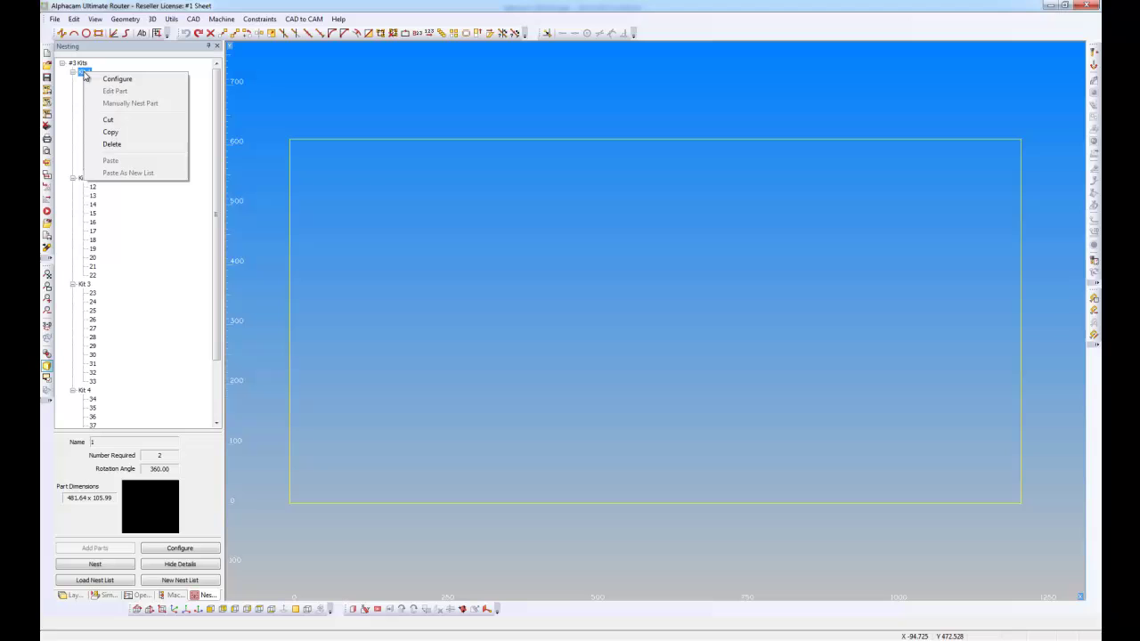
click(114, 79)
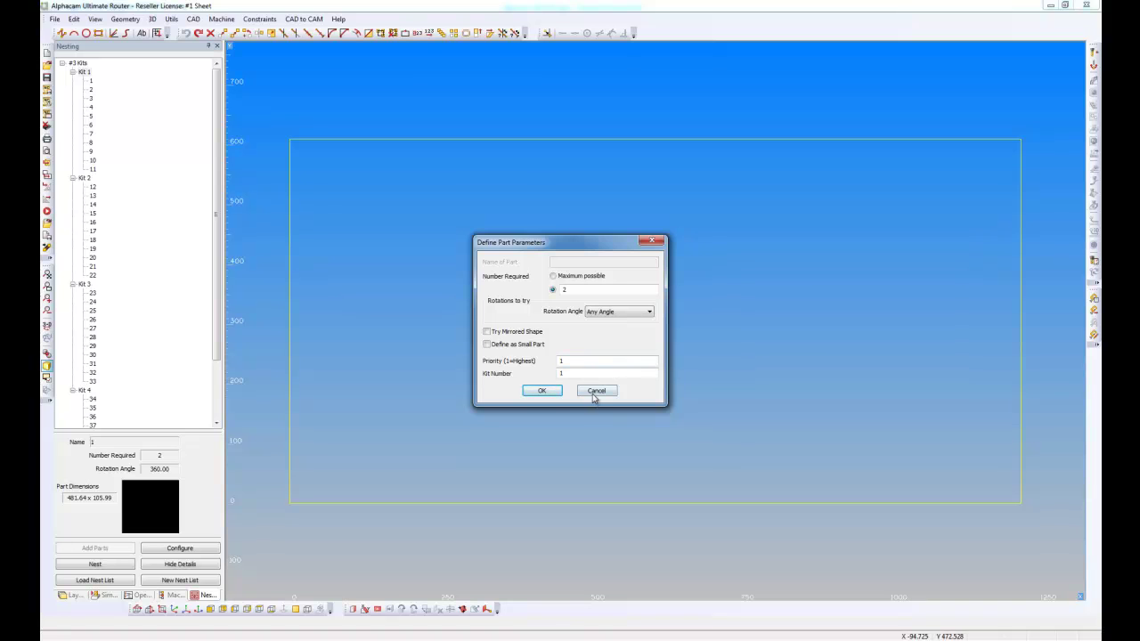
click(596, 392)
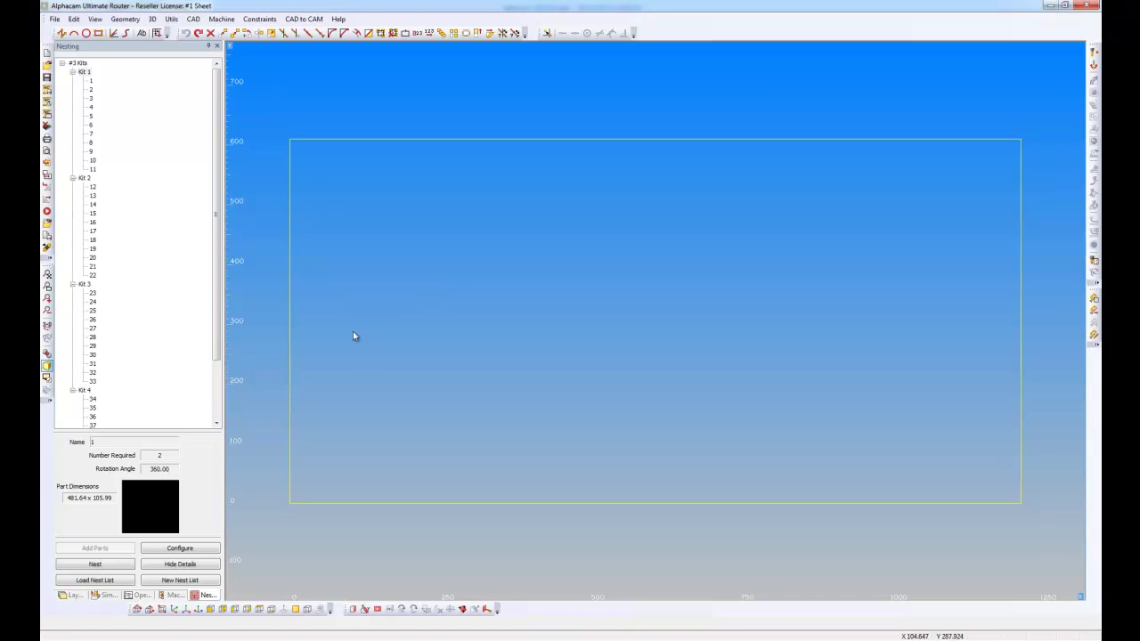
Nest the #3 Kits parts onto the chosen sheet using the default nesting parameters.
click(112, 569)
click(551, 415)
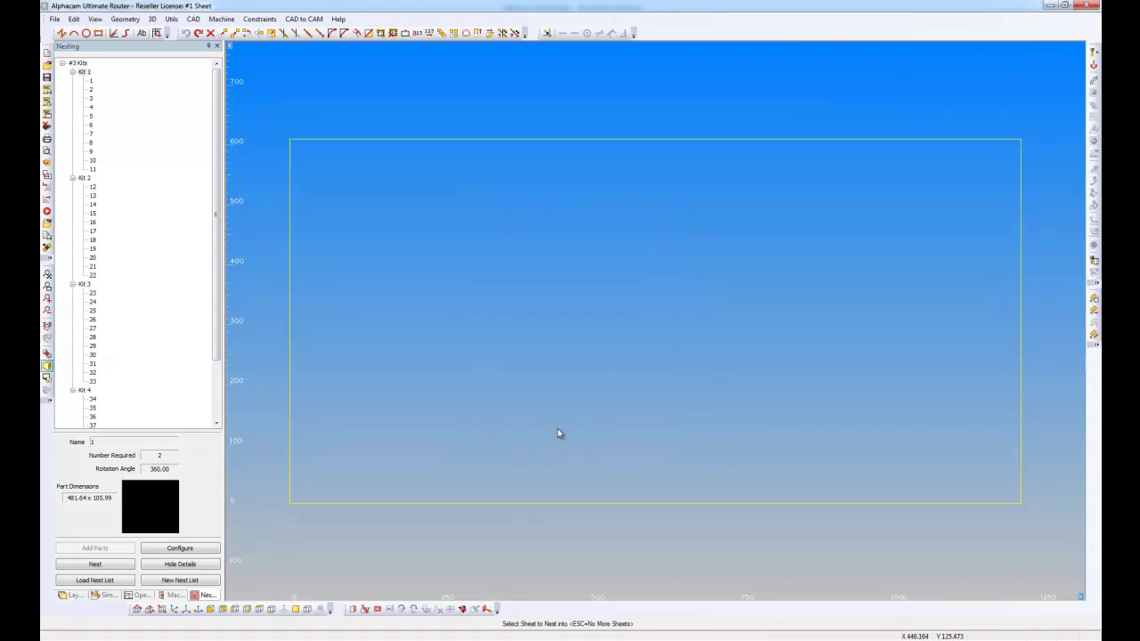
click(545, 504)
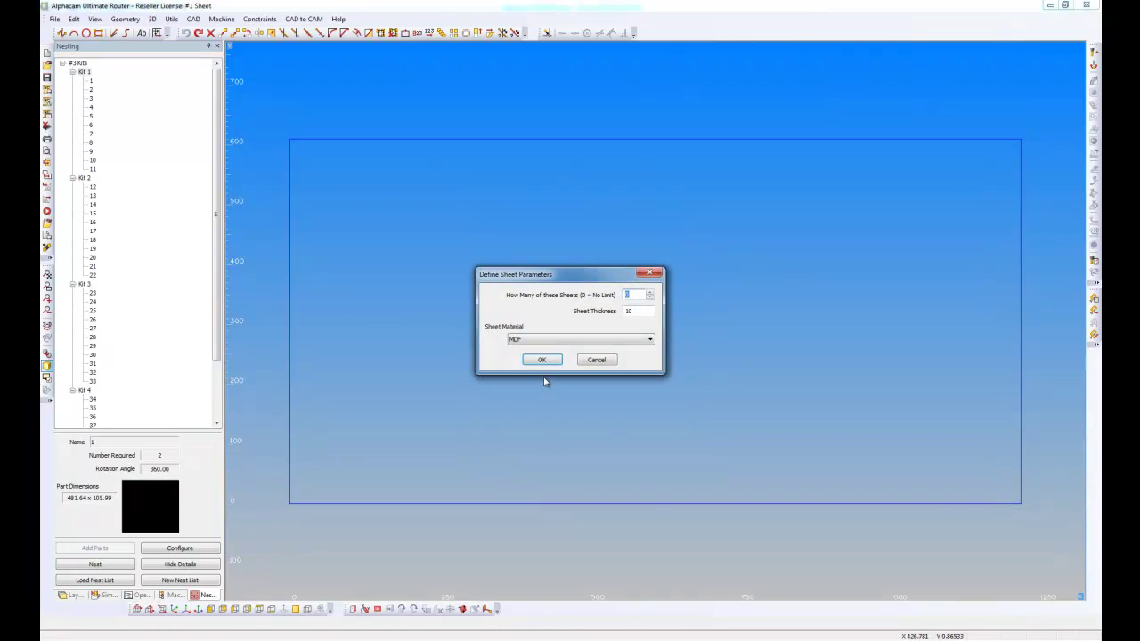
click(542, 359)
right_click(543, 364)
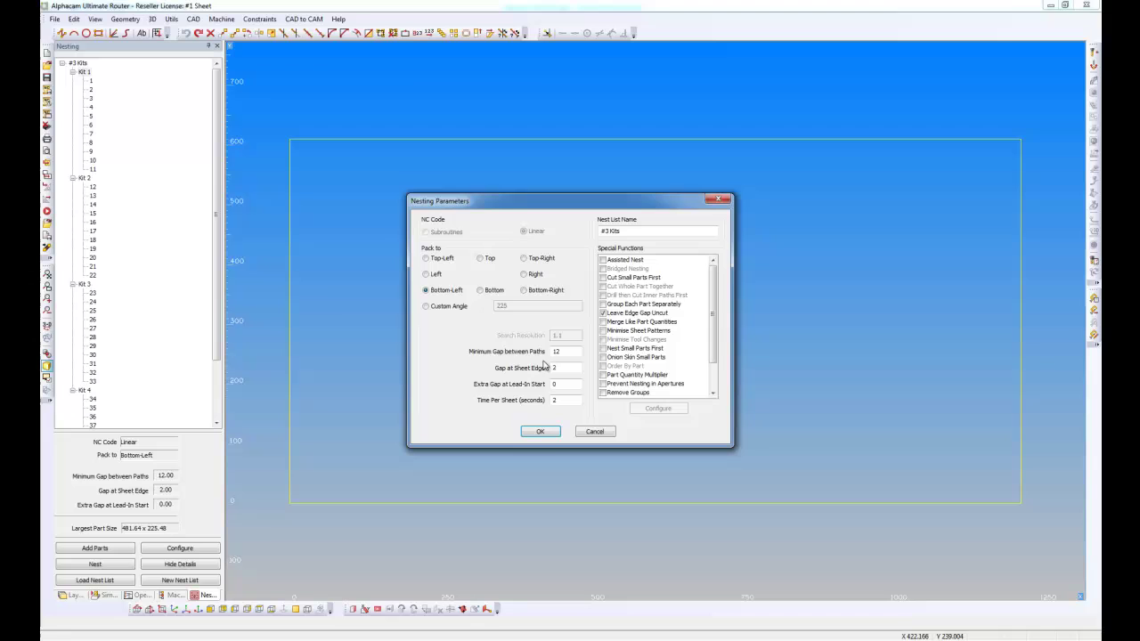
click(541, 432)
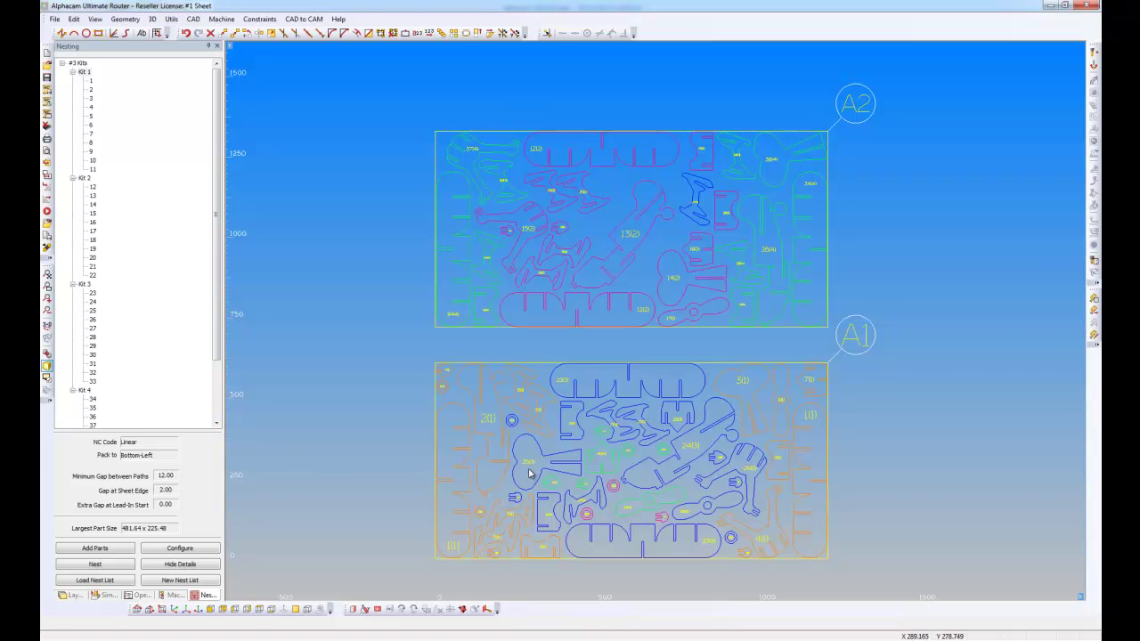
Zoom in and pan to inspect kit-numbered part labels such as 25(3).
scroll(530, 469, up, 2)
scroll(530, 469, up, 3)
scroll(529, 469, up, 2)
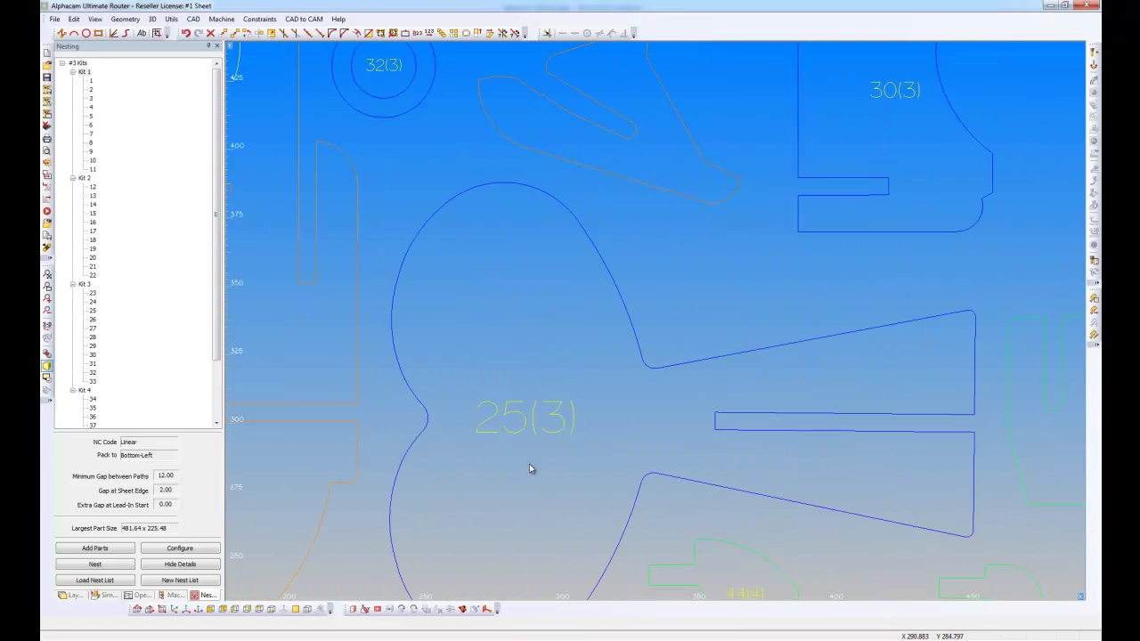
scroll(530, 468, down, 2)
scroll(529, 468, up, 1)
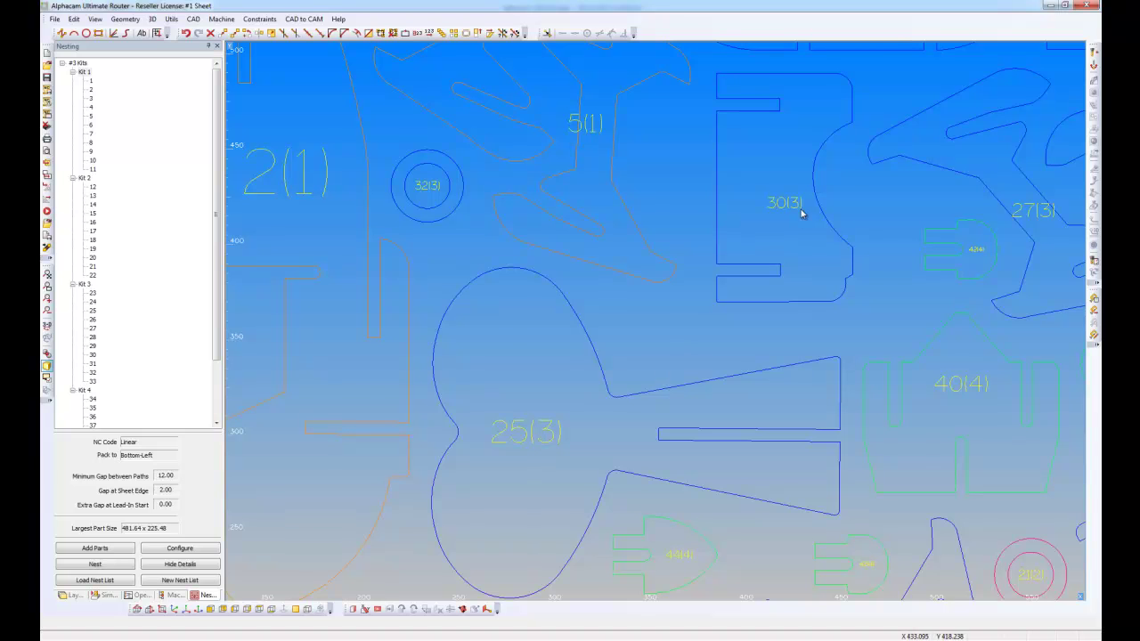
middle_drag(804, 212, 701, 270)
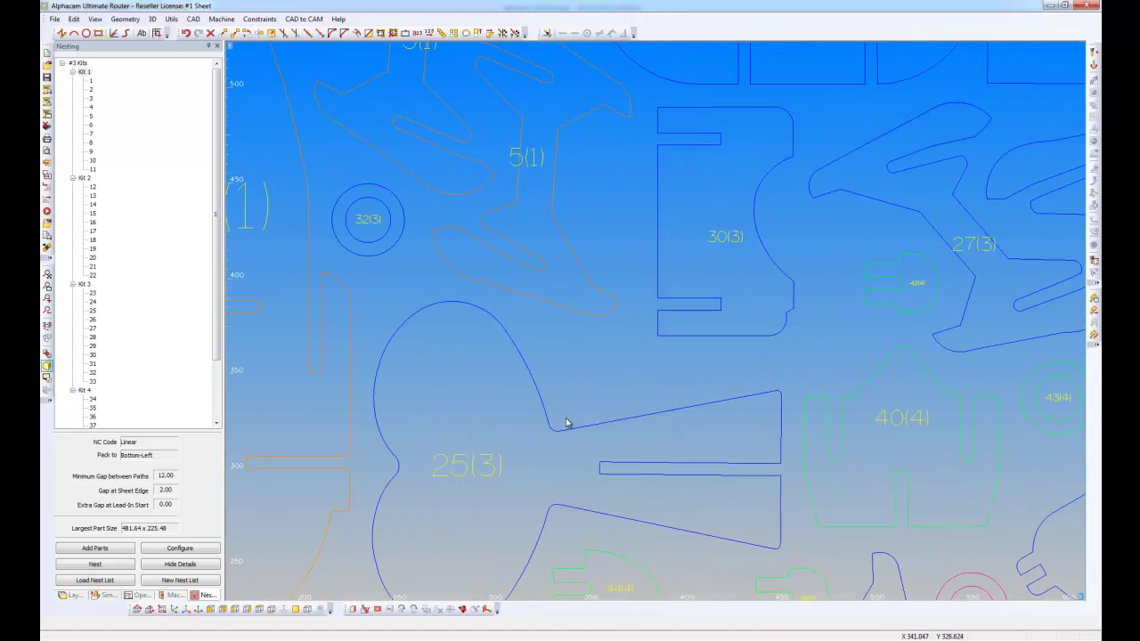
scroll(492, 467, up, 1)
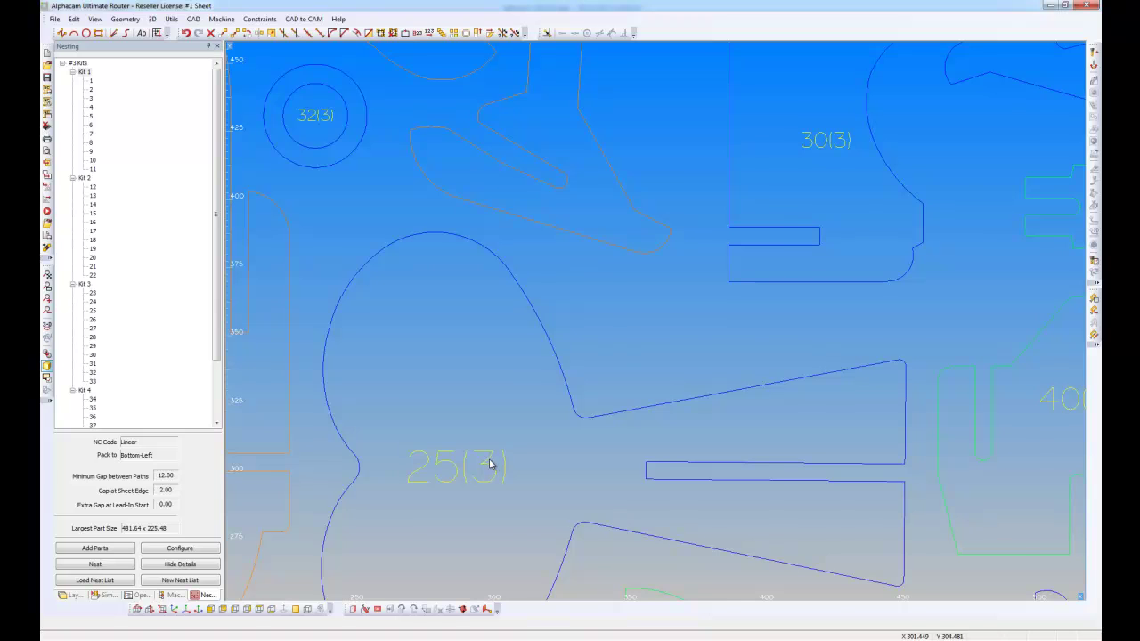
scroll(491, 466, down, 2)
scroll(848, 312, up, 2)
scroll(848, 312, up, 1)
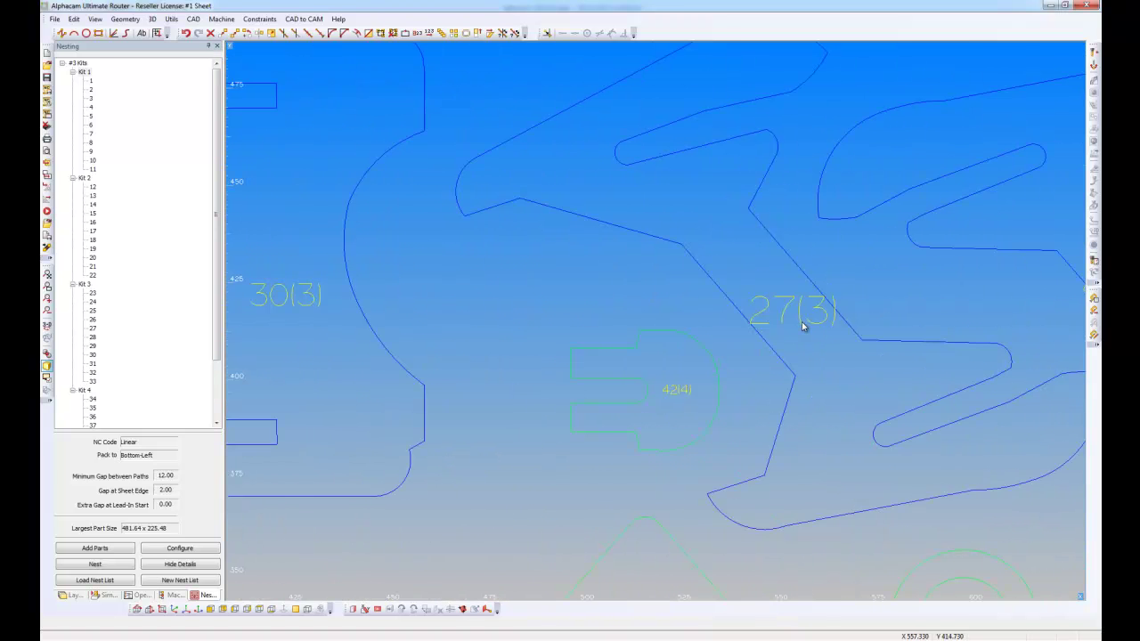
scroll(674, 290, down, 5)
Zoom back out to fit both nested sheets A1 and A2 in view.
scroll(672, 282, down, 1)
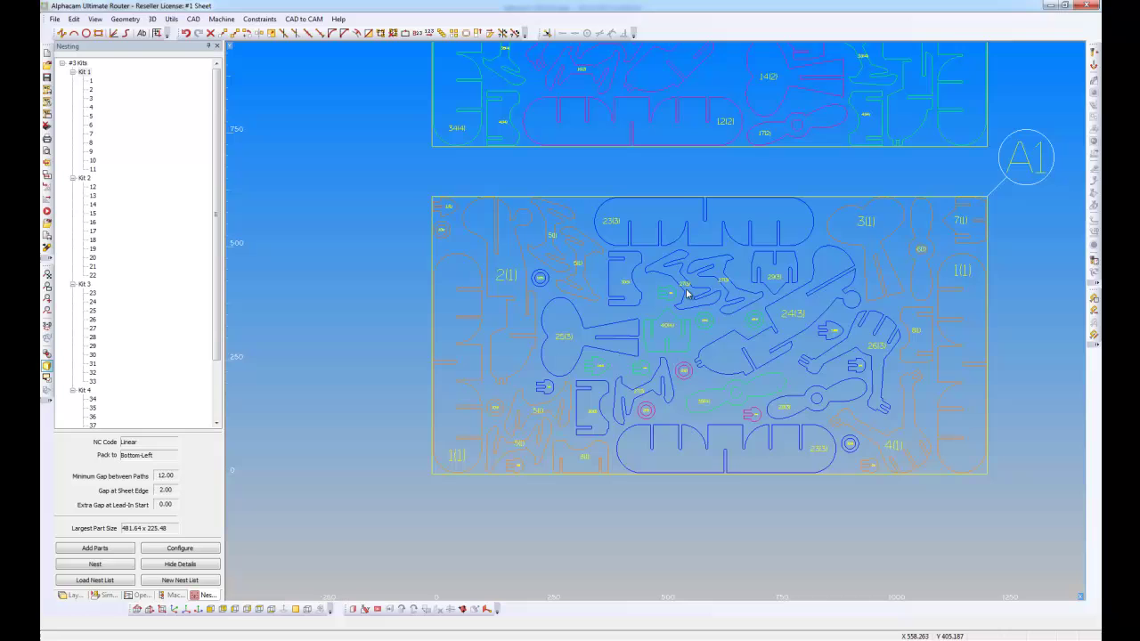
scroll(613, 274, down, 1)
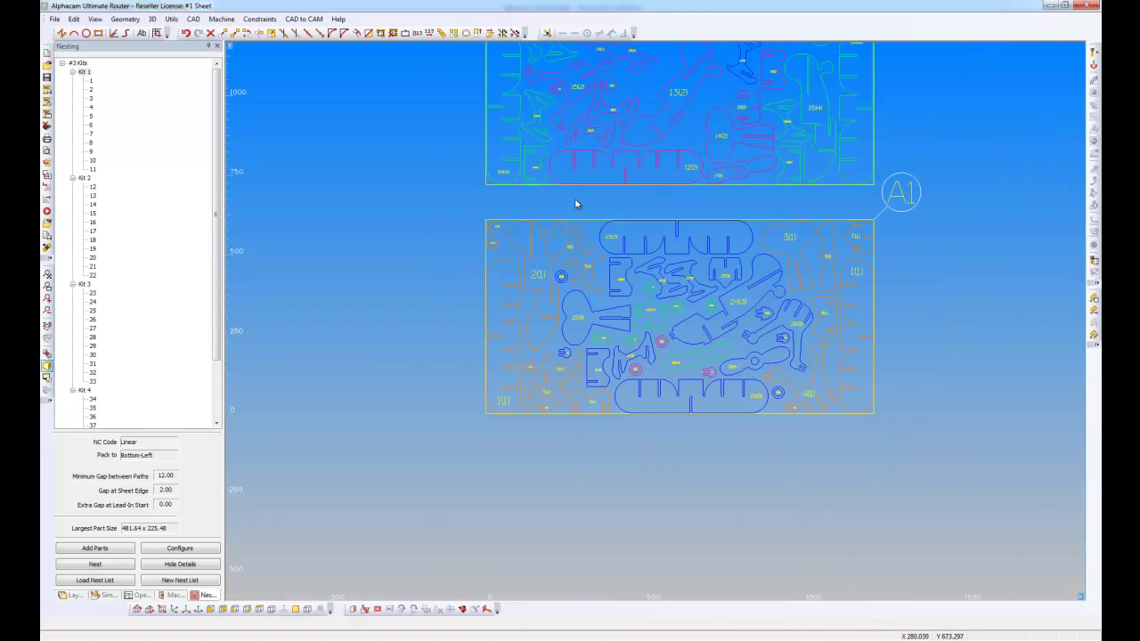
right_click(577, 201)
click(595, 240)
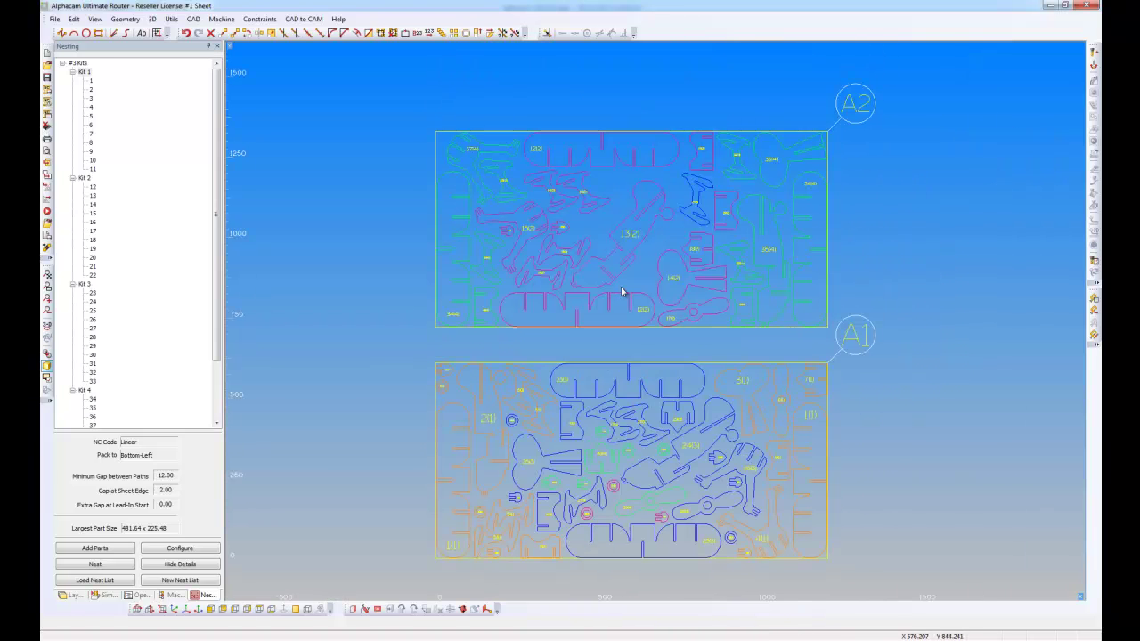